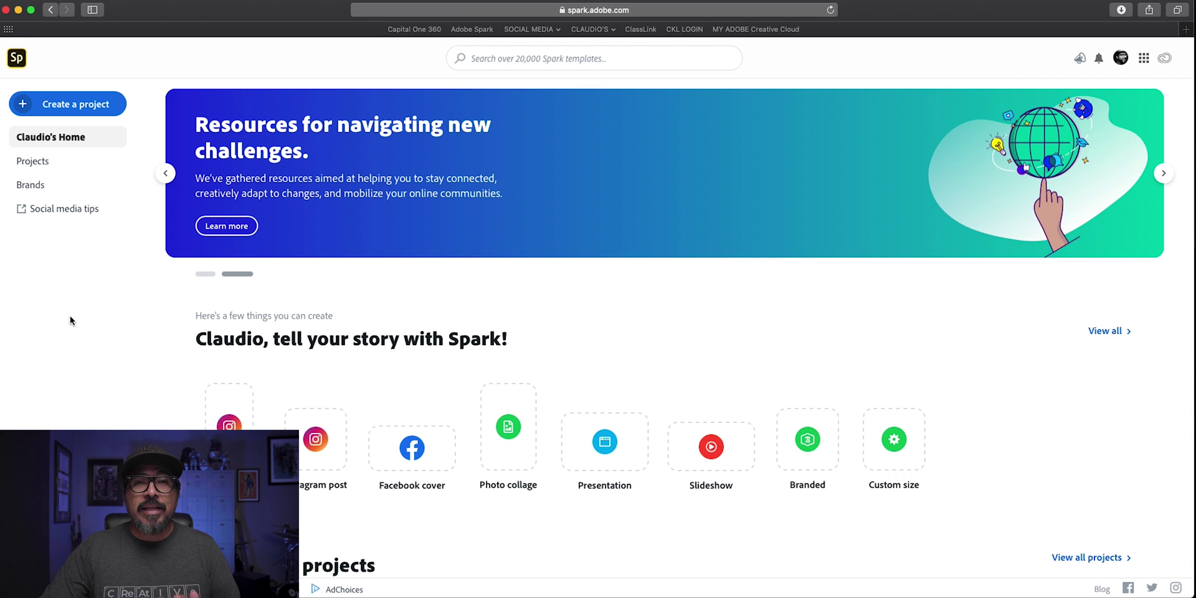
# - Start a custom-size graphic as a blank 5 x 7 in print Card
pyautogui.click(77, 113)
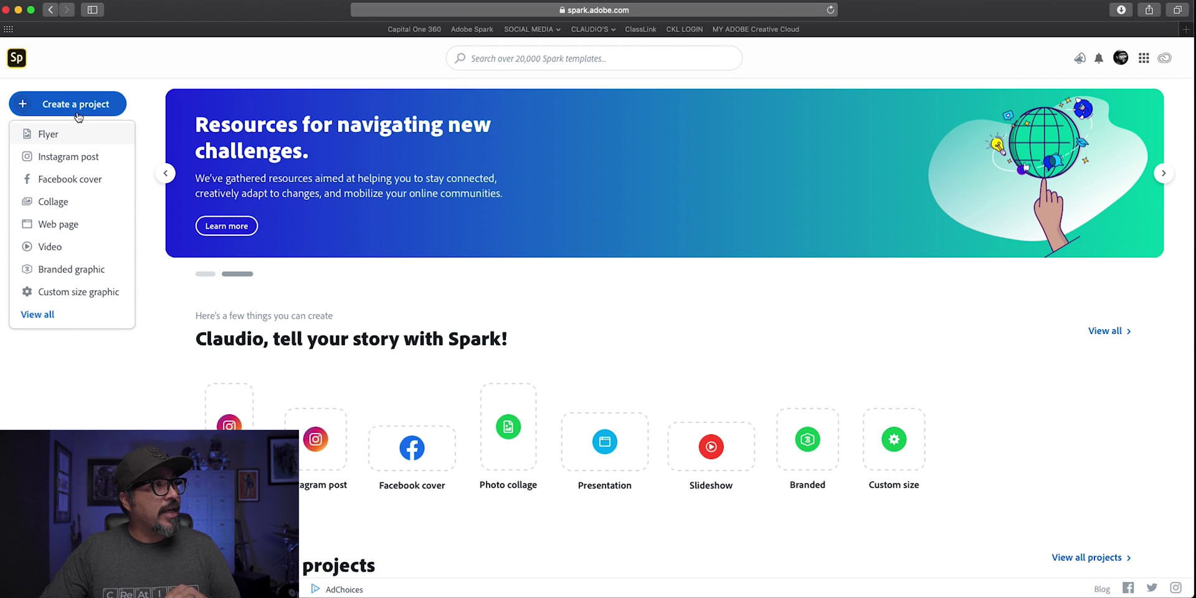
pyautogui.click(95, 297)
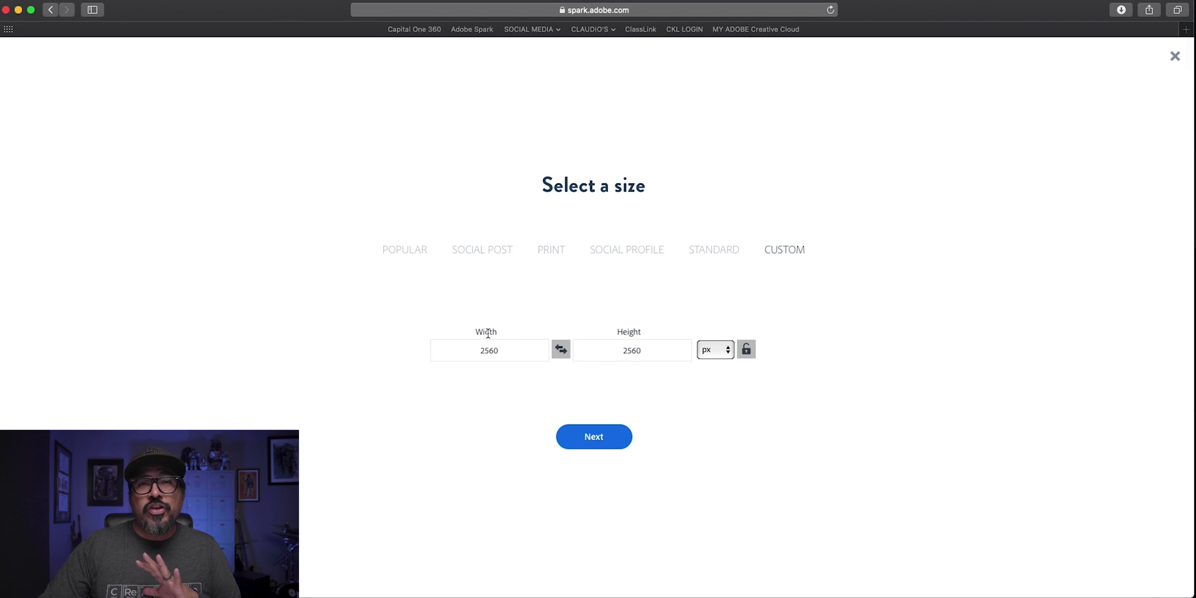
pyautogui.click(546, 255)
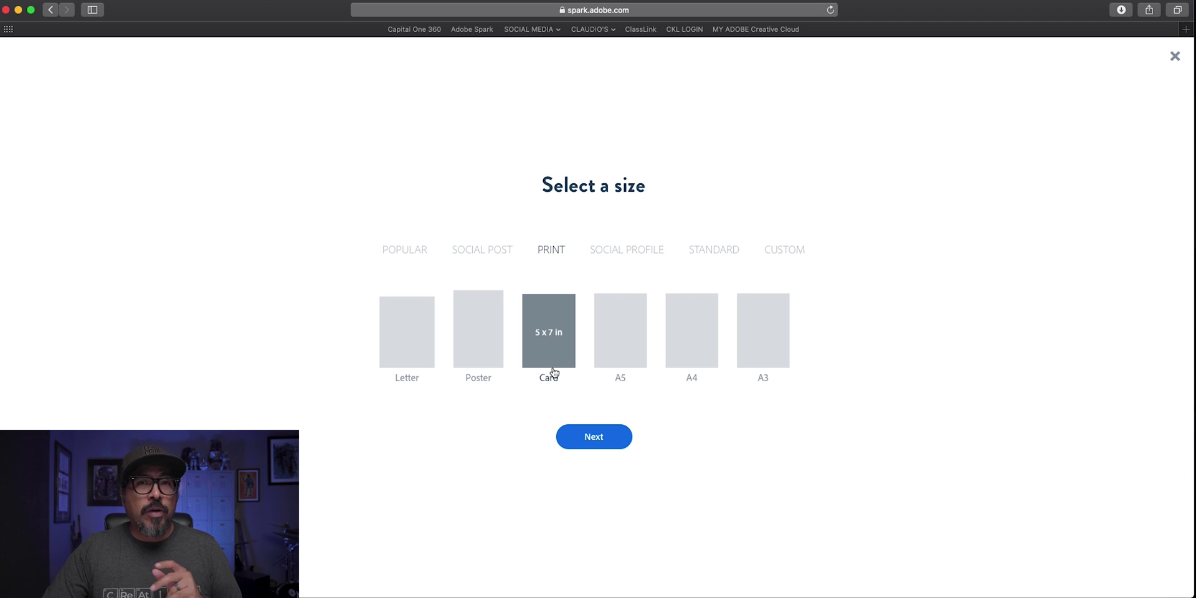
pyautogui.click(581, 438)
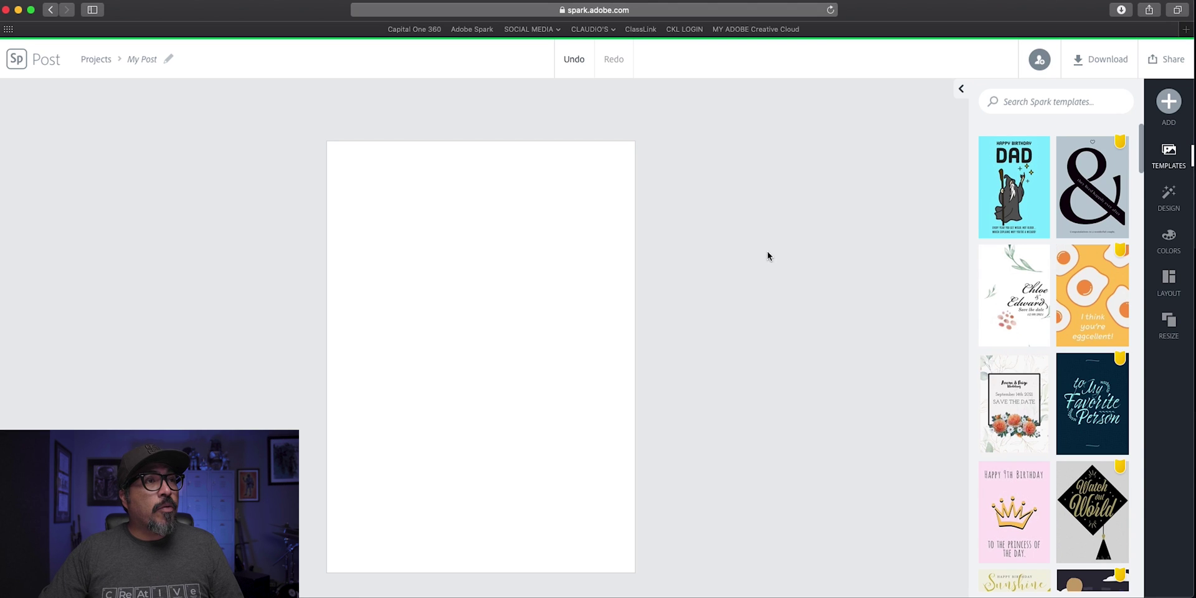
pyautogui.click(1175, 107)
# - Add the text 'Happy Mother's Day', narrowed so it wraps, centred on the card
pyautogui.click(997, 115)
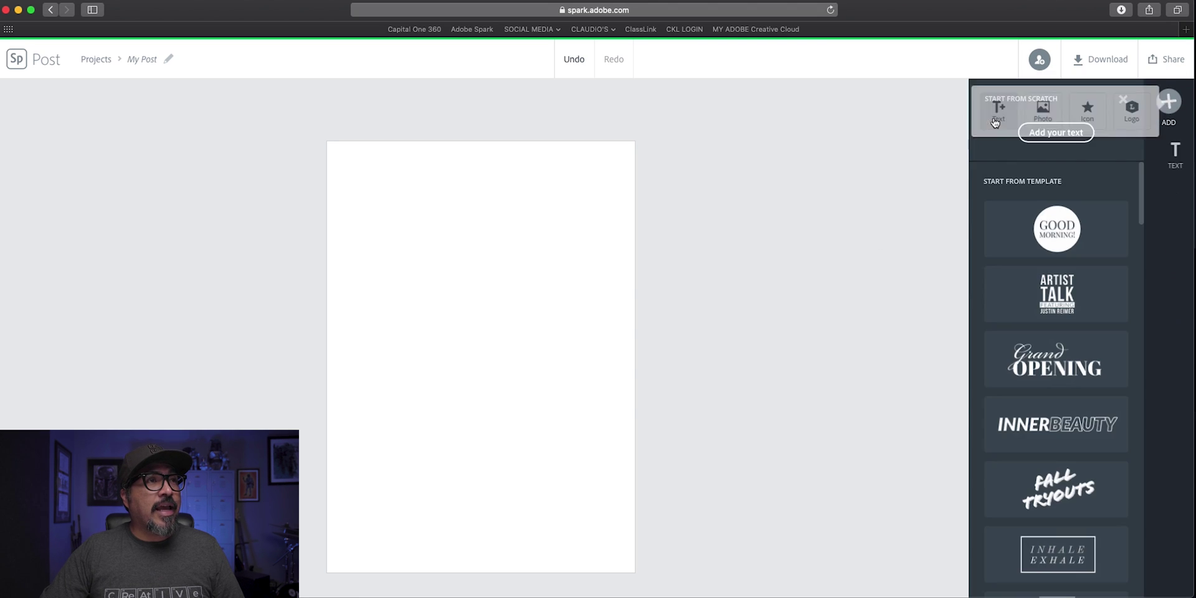
pyautogui.click(1044, 132)
pyautogui.write('Ha')
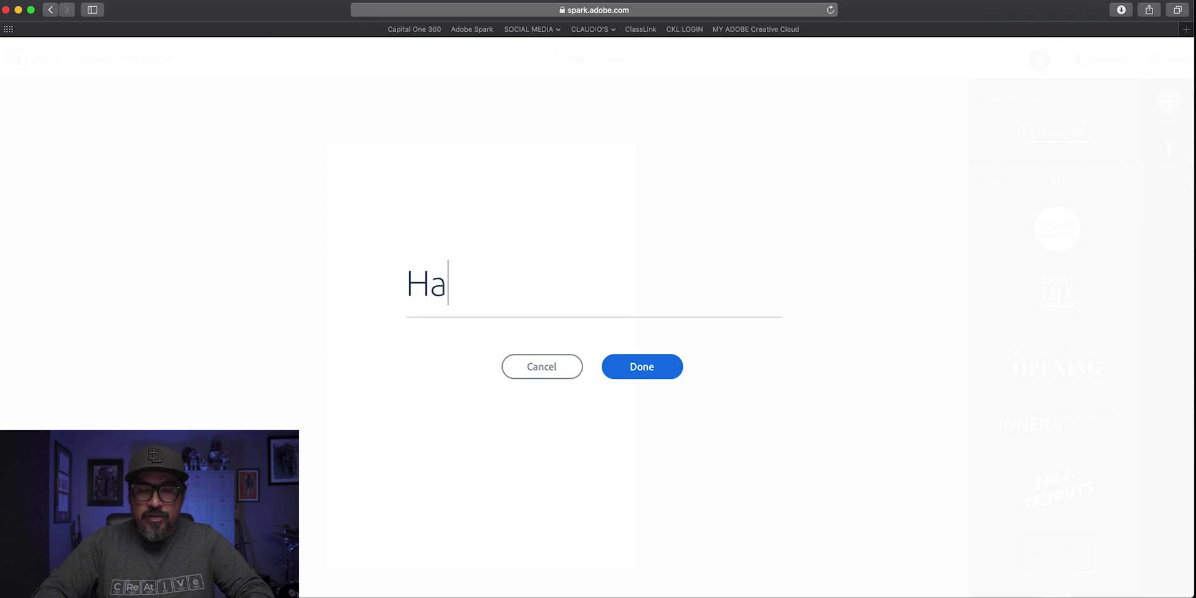
pyautogui.write('ppy Mot')
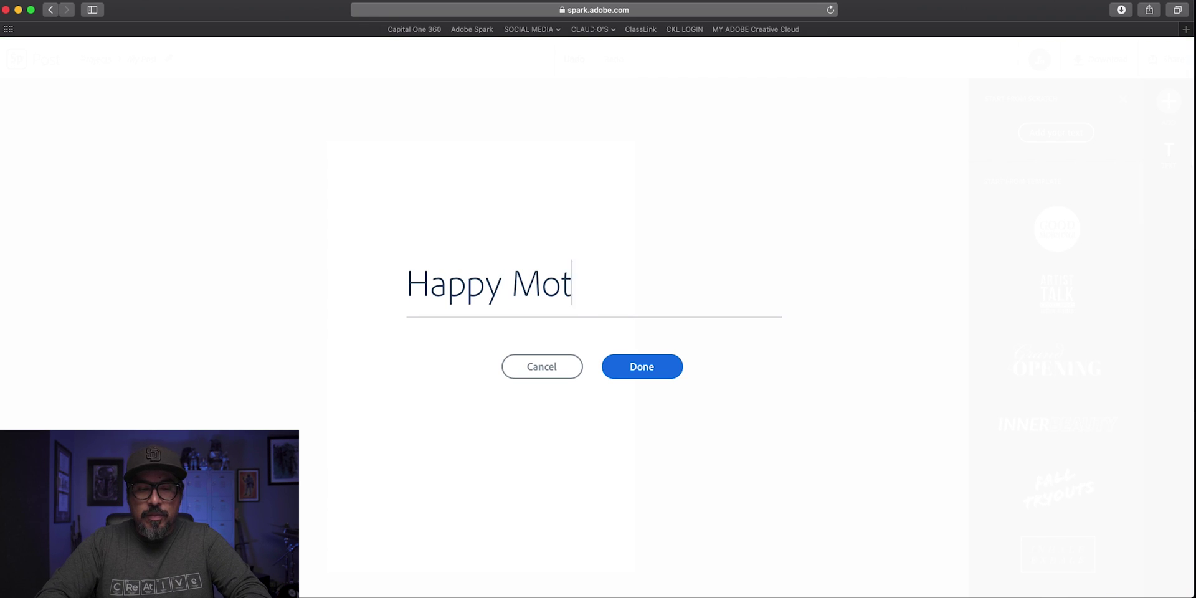
pyautogui.write("her's Day")
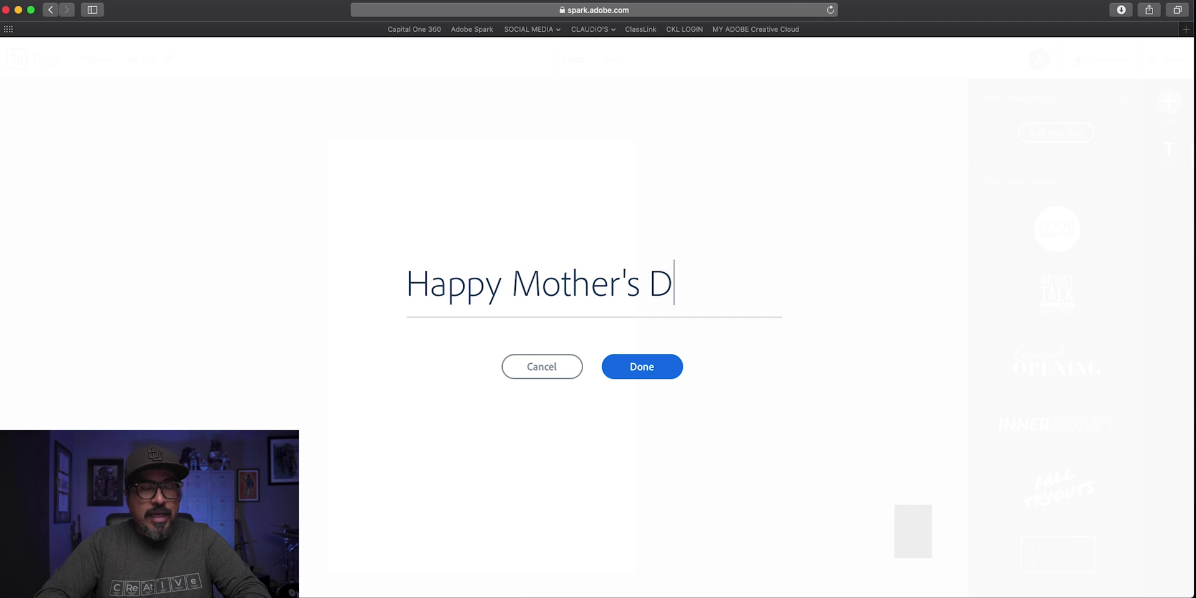
pyautogui.click(671, 367)
pyautogui.moveTo(582, 397); pyautogui.dragTo(486, 418)
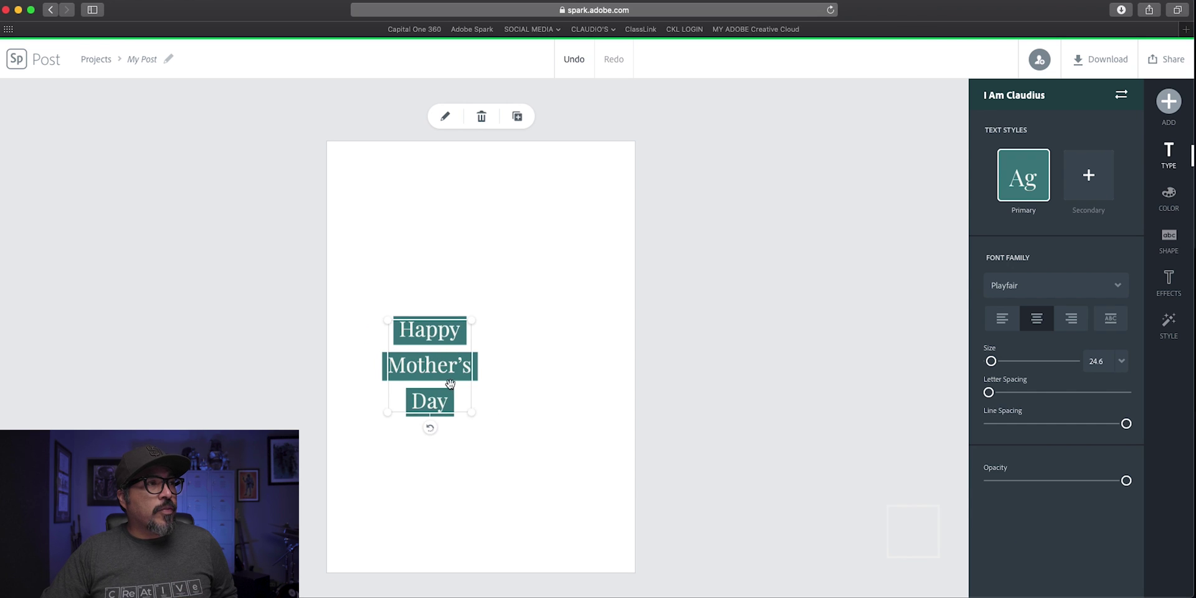
pyautogui.moveTo(478, 372); pyautogui.dragTo(497, 371)
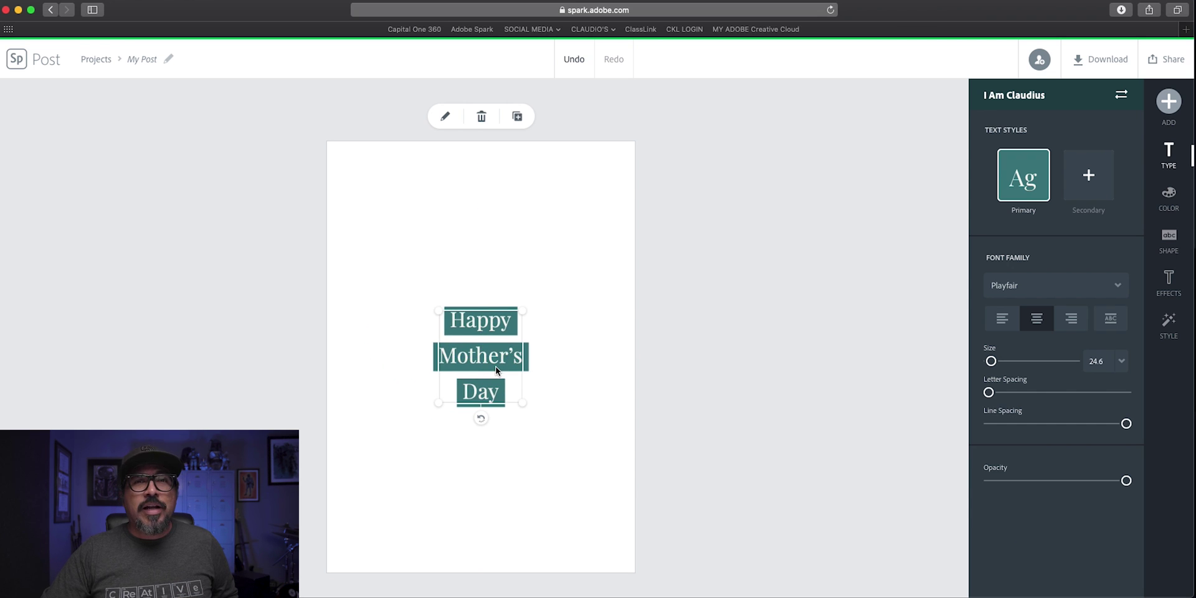
# - Set the greeting's Shape to none, tighten its line spacing and raise its size to 33
pyautogui.click(1171, 255)
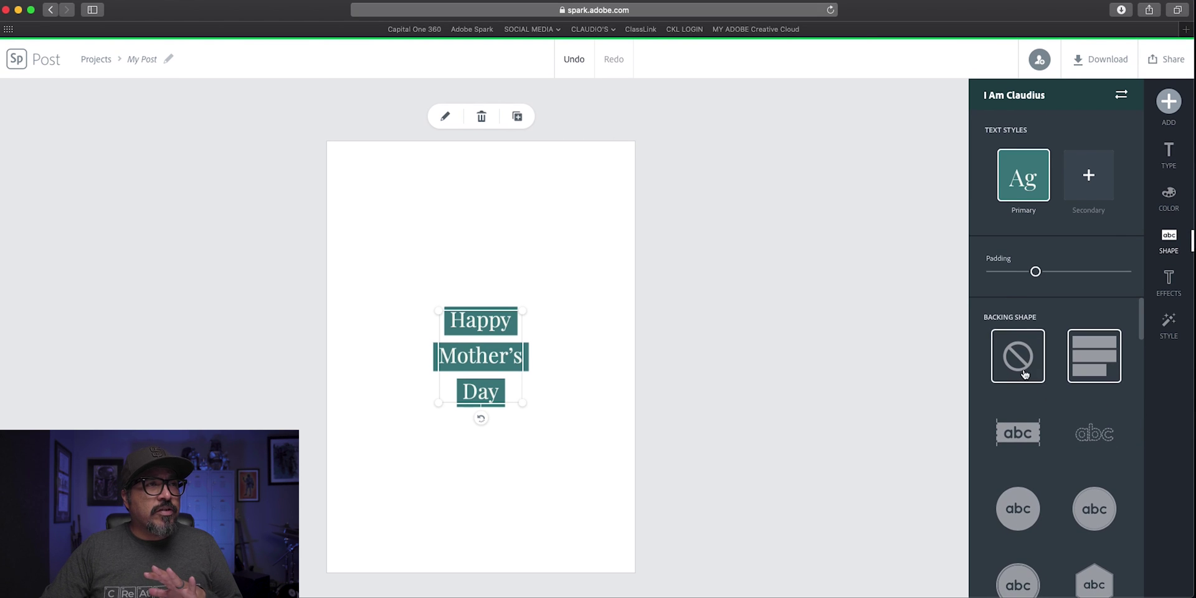
pyautogui.click(1018, 361)
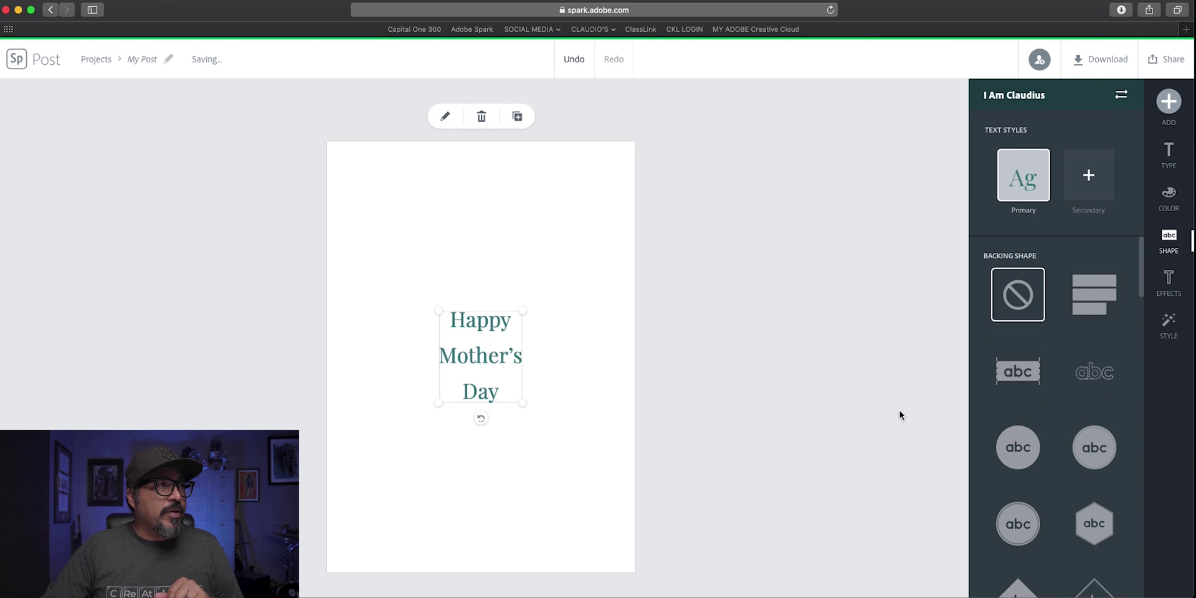
pyautogui.click(1166, 156)
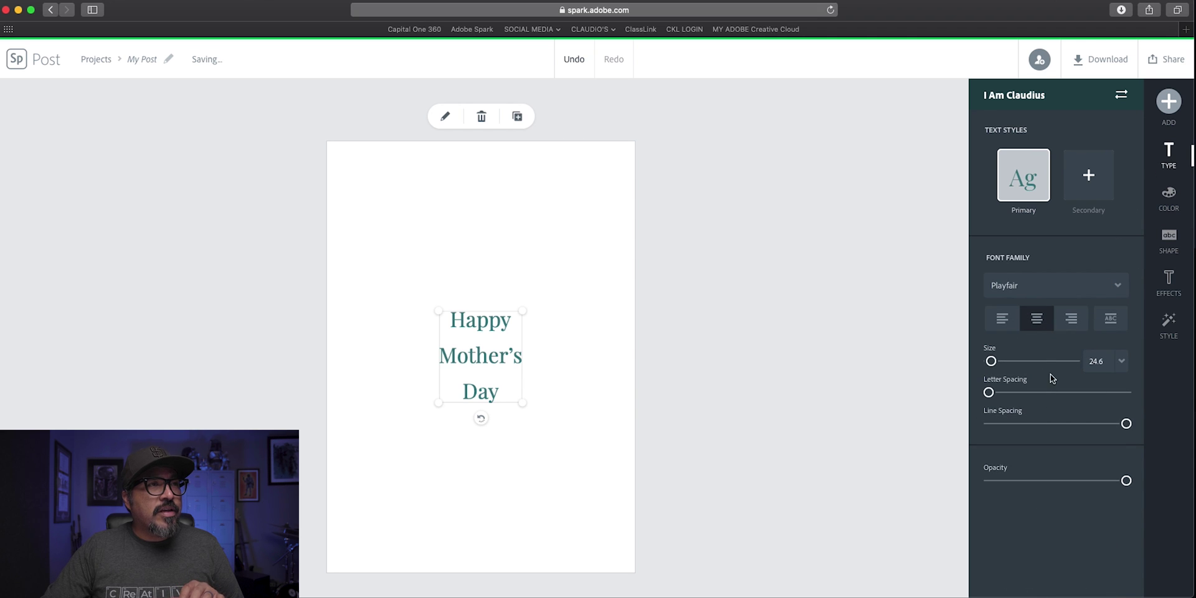
pyautogui.moveTo(1125, 424); pyautogui.dragTo(1035, 425)
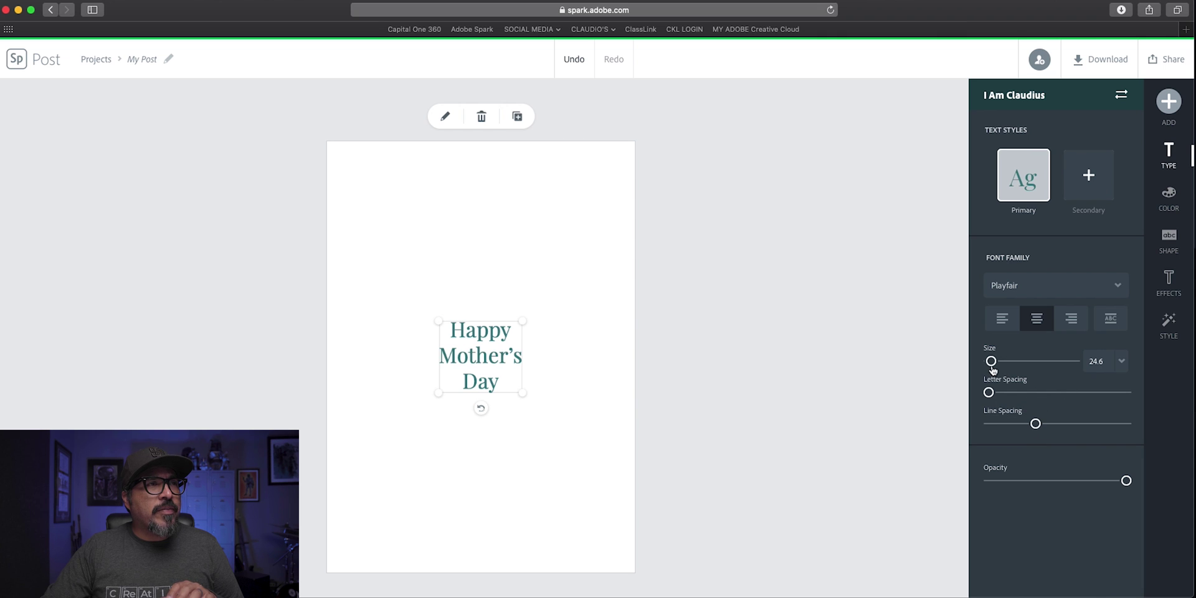
pyautogui.moveTo(992, 362); pyautogui.dragTo(992, 363)
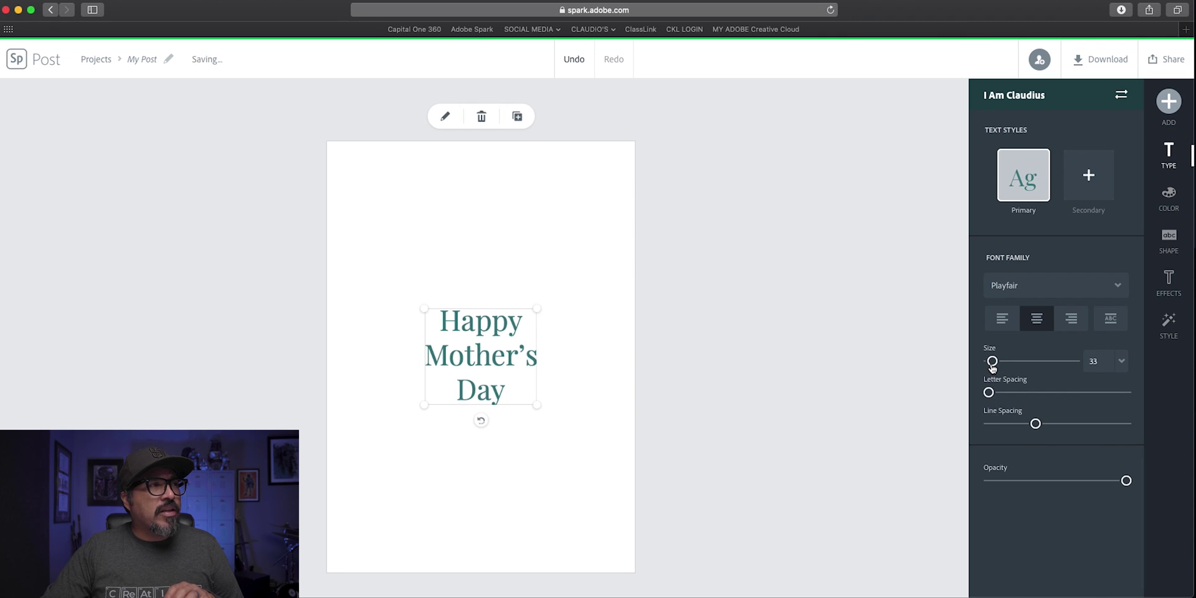
# - Switch the greeting's font to Amatic SC Regular and colour it black
pyautogui.click(1107, 281)
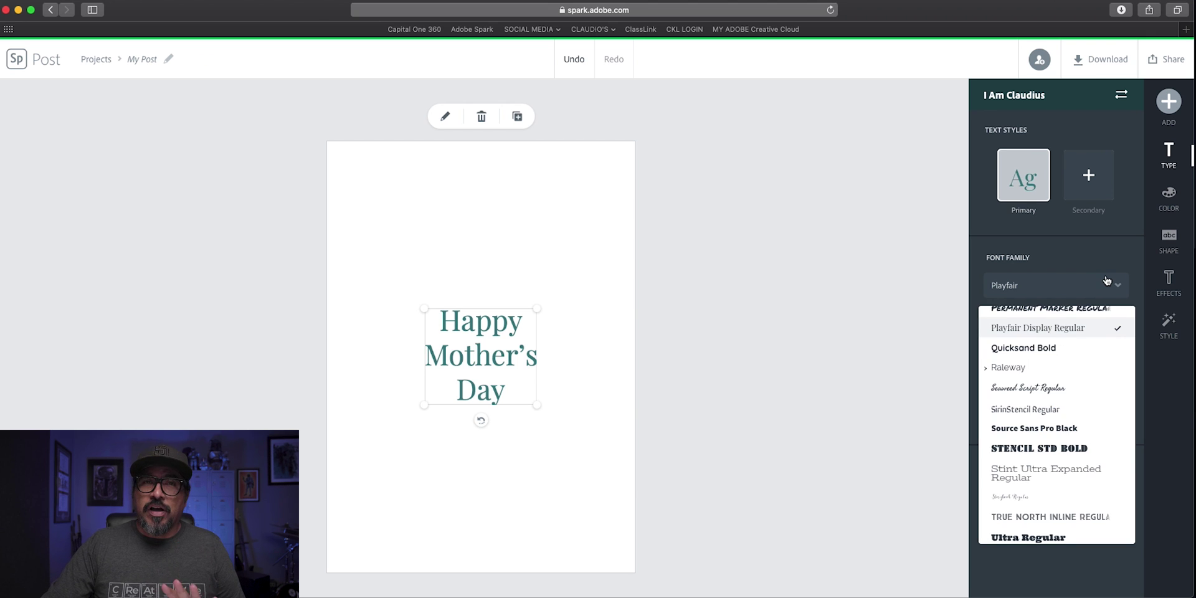
pyautogui.scroll(10, 1066, 406)
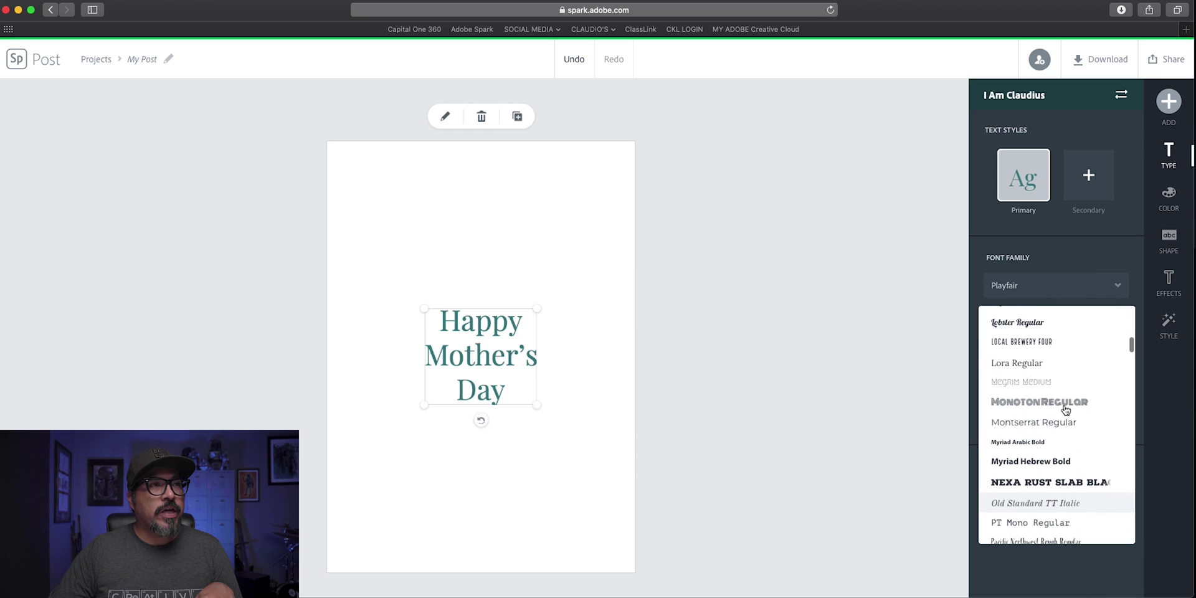
pyautogui.scroll(8, 1066, 407)
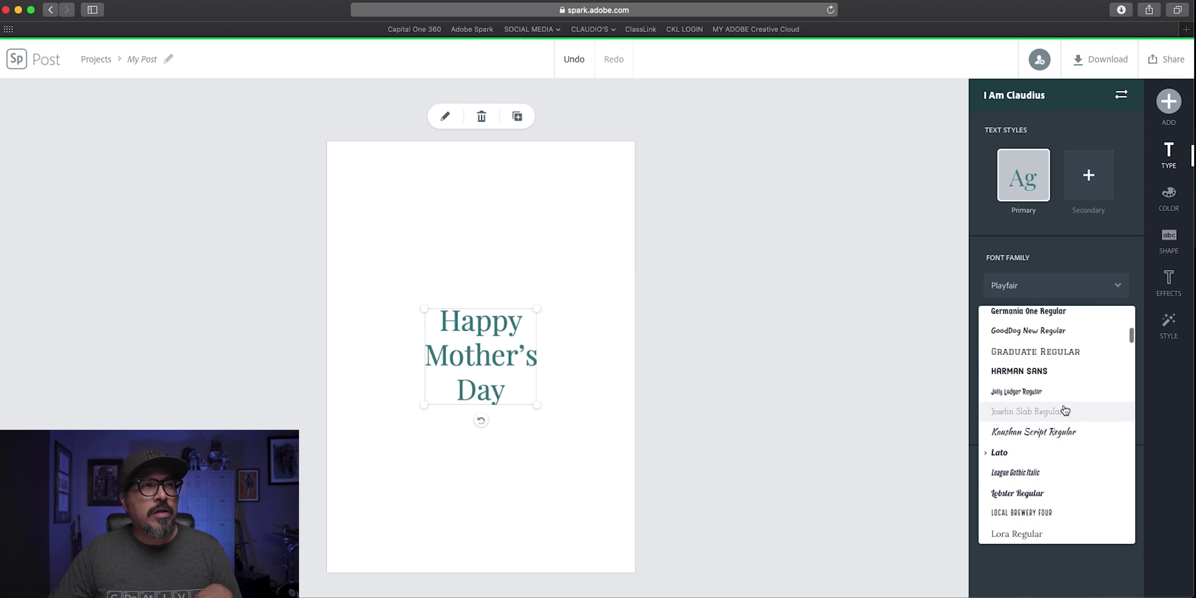
pyautogui.scroll(6, 1065, 410)
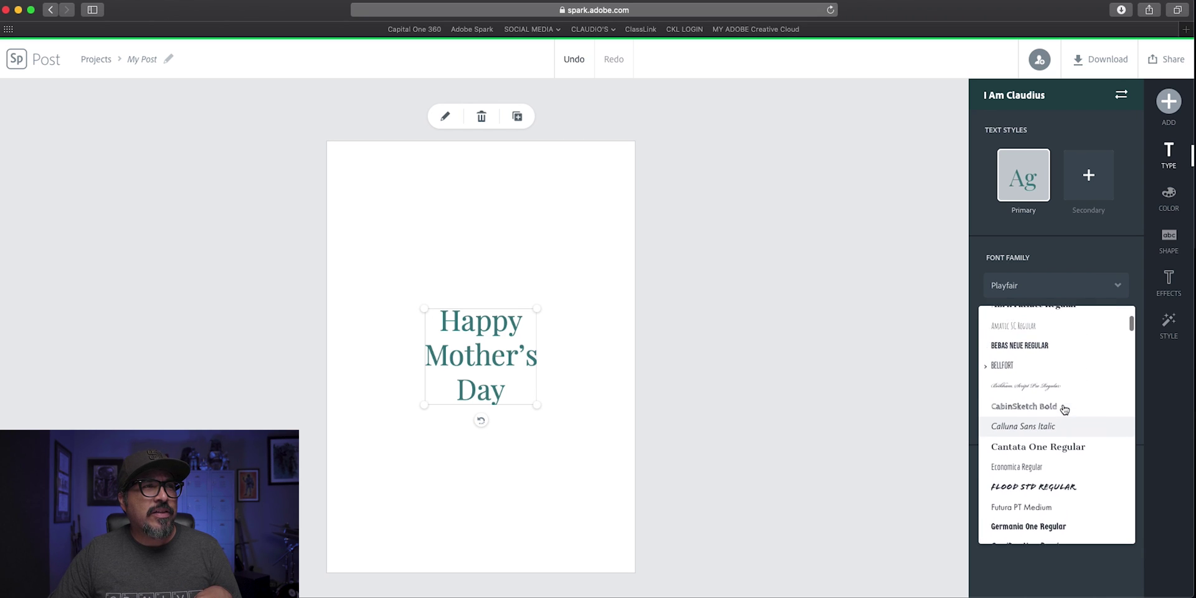
pyautogui.click(1050, 412)
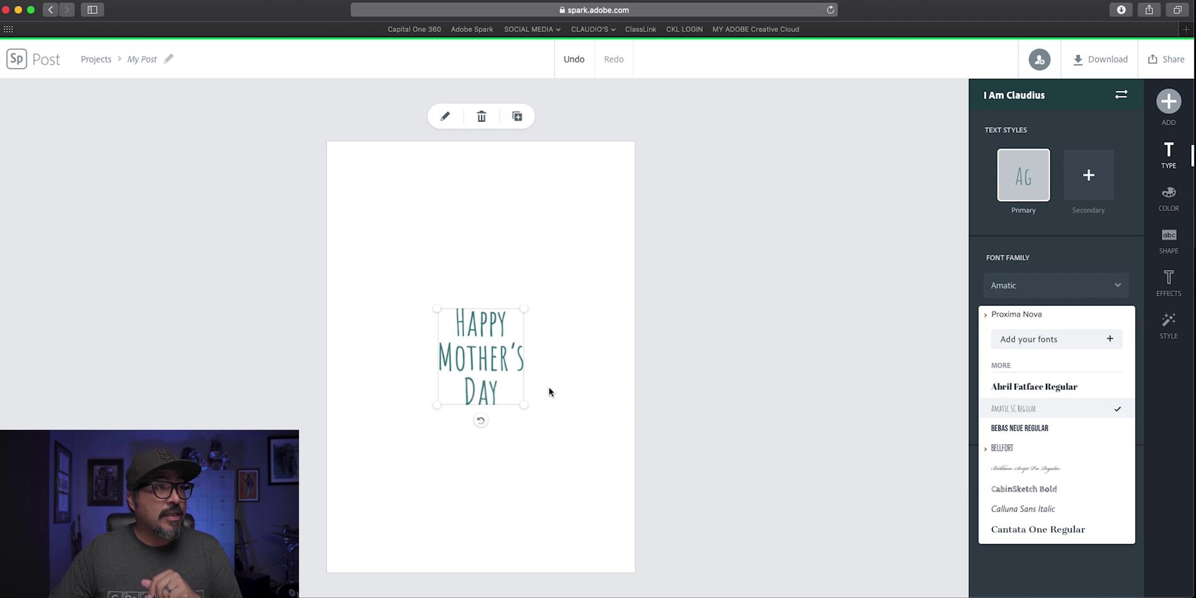
pyautogui.click(1184, 212)
pyautogui.click(1082, 461)
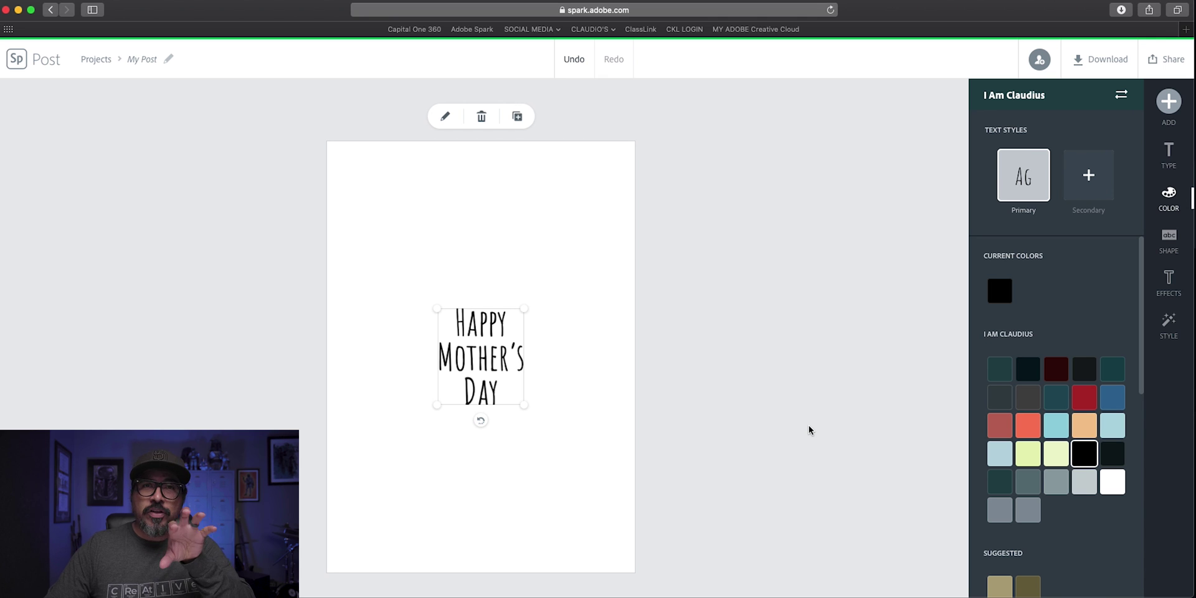
pyautogui.click(824, 411)
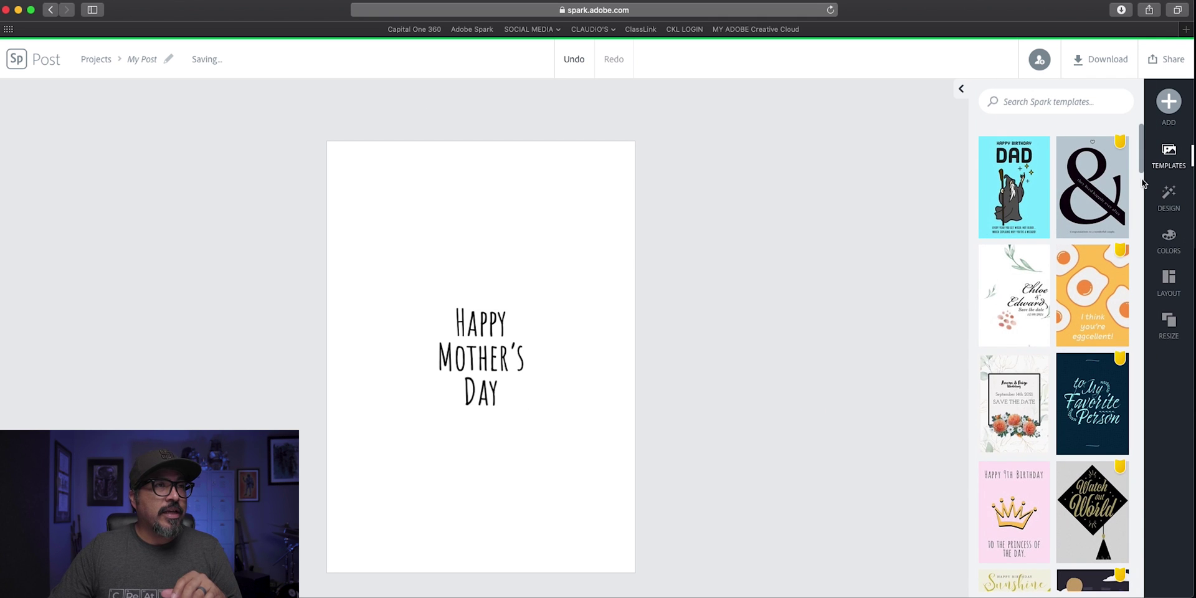
# - Search the icons for 'circle' and add a thin circle outline to the card
pyautogui.click(1169, 101)
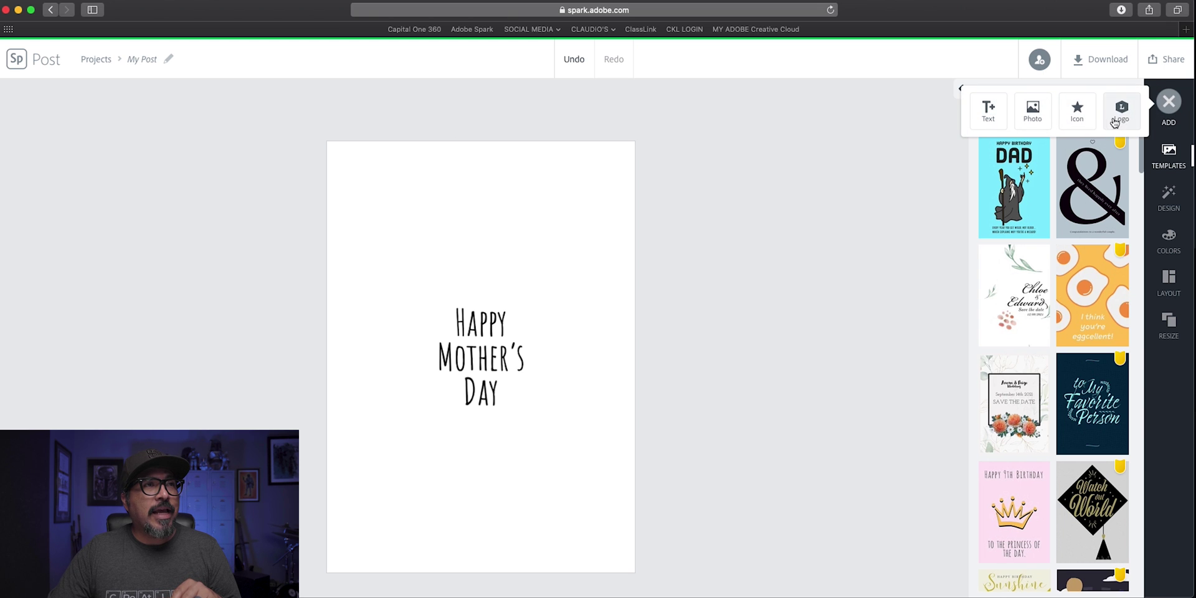
pyautogui.click(1078, 110)
pyautogui.write('star')
pyautogui.press('Return')
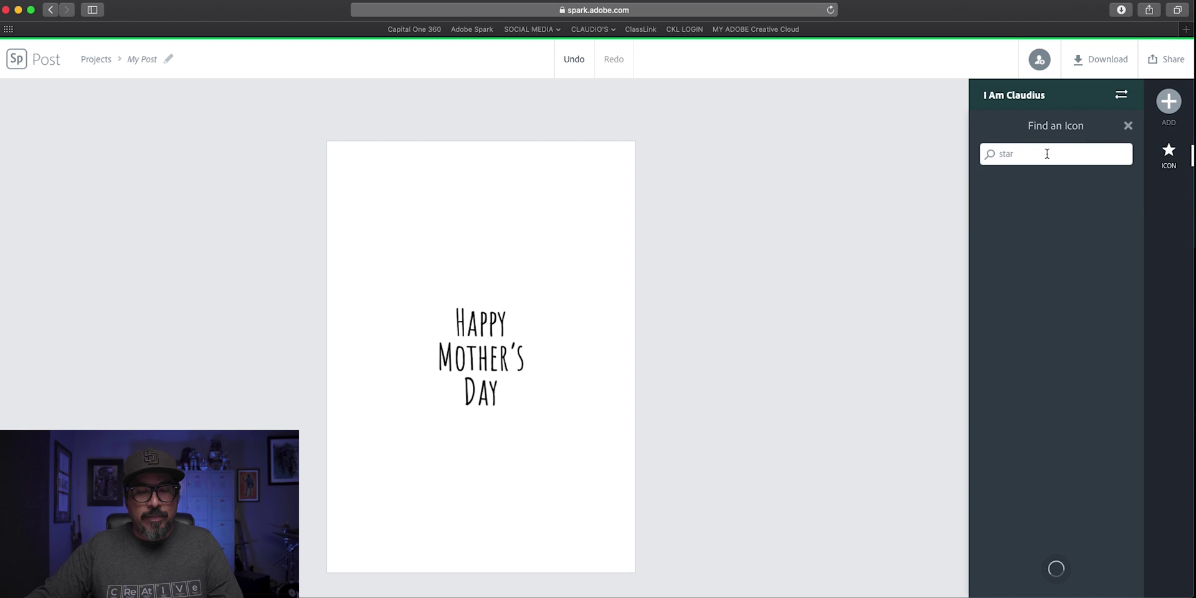
pyautogui.press('BackSpace')
pyautogui.press('BackSpace')
pyautogui.press('BackSpace')
pyautogui.press('BackSpace')
pyautogui.write('circ')
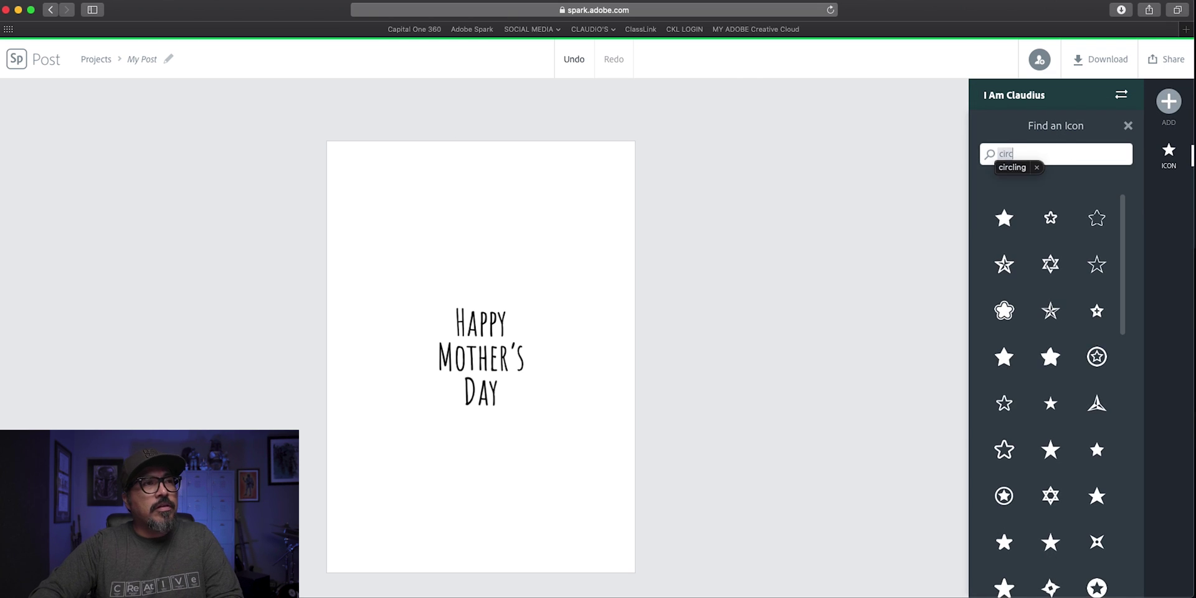
pyautogui.write('le')
pyautogui.press('Return')
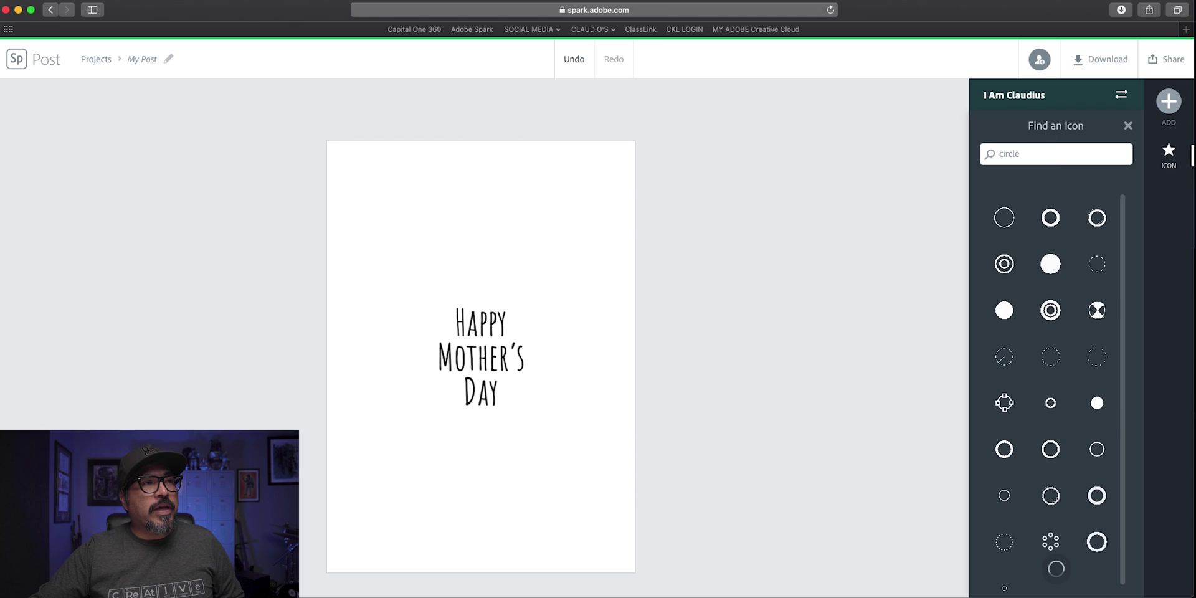
pyautogui.scroll(-5, 1047, 355)
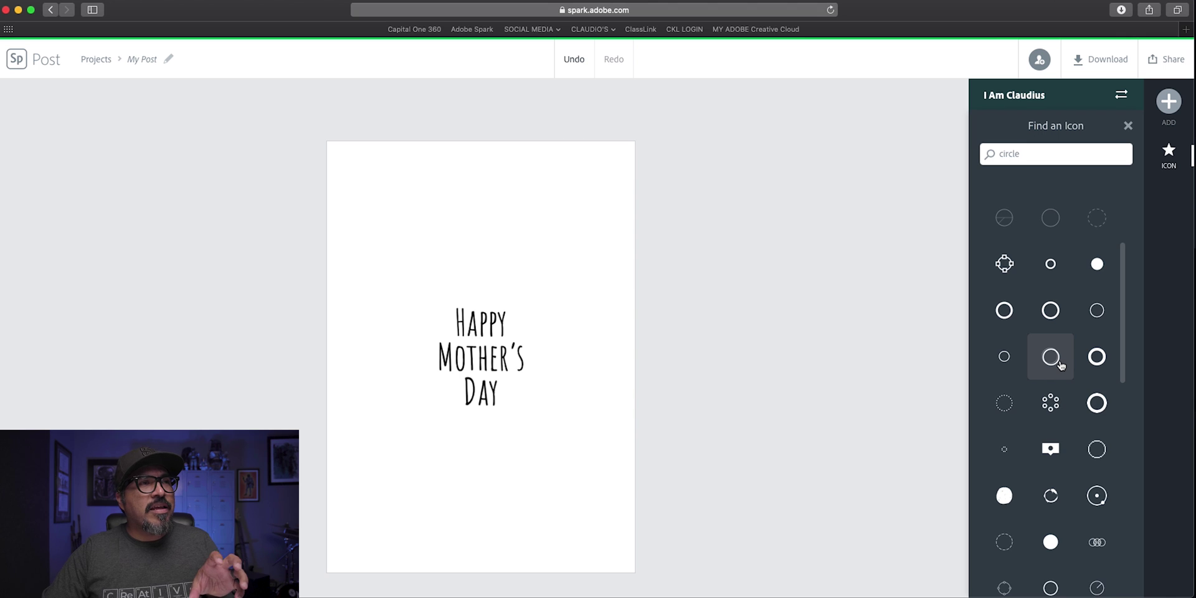
pyautogui.scroll(-2, 1061, 363)
pyautogui.scroll(-3, 1060, 361)
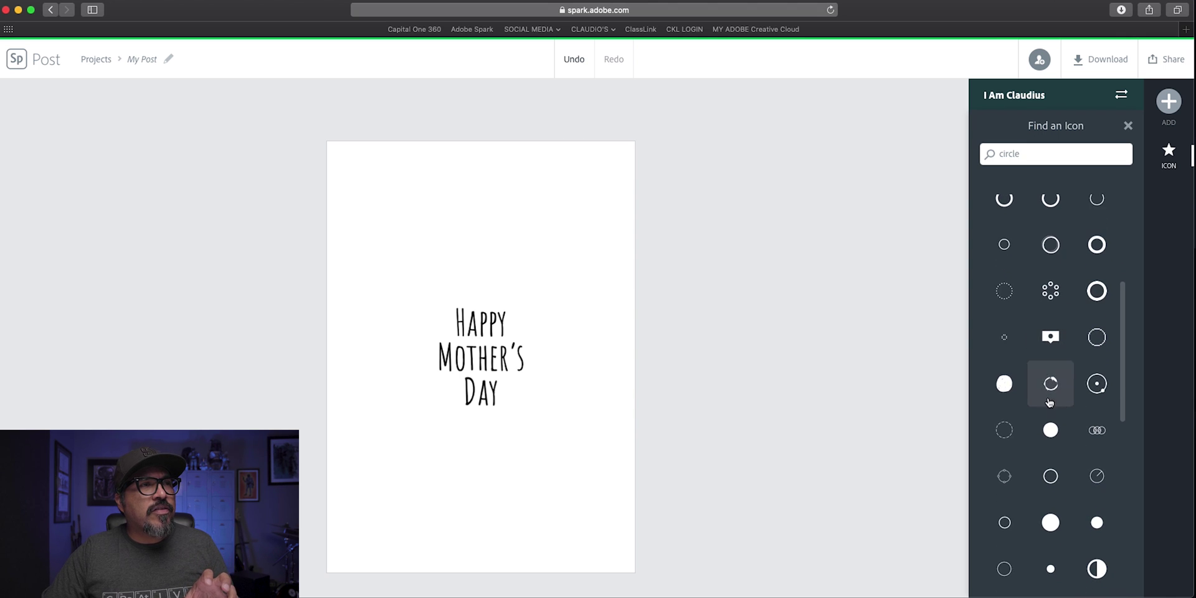
pyautogui.click(1004, 508)
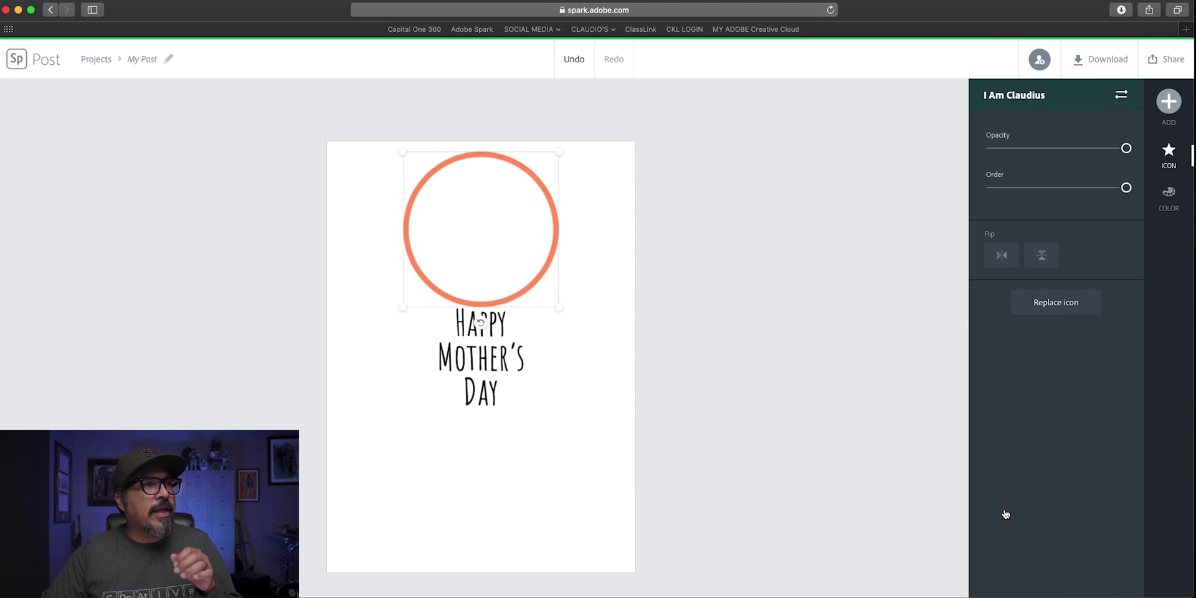
# - Centre the circle around the greeting and colour it purple
pyautogui.moveTo(549, 271); pyautogui.dragTo(544, 401)
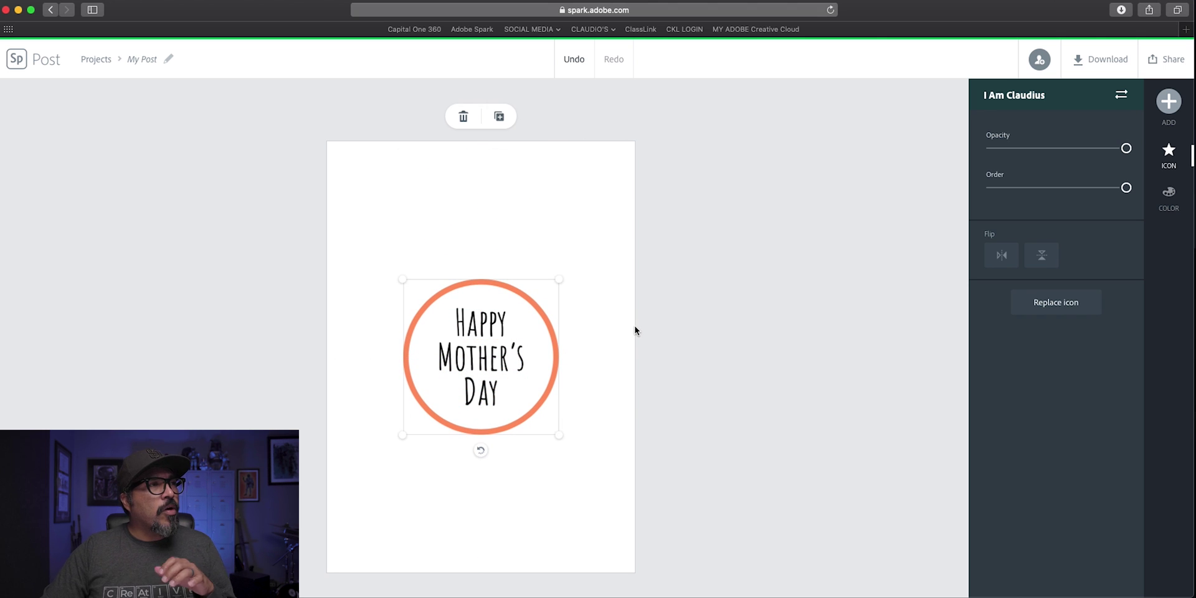
pyautogui.click(1168, 197)
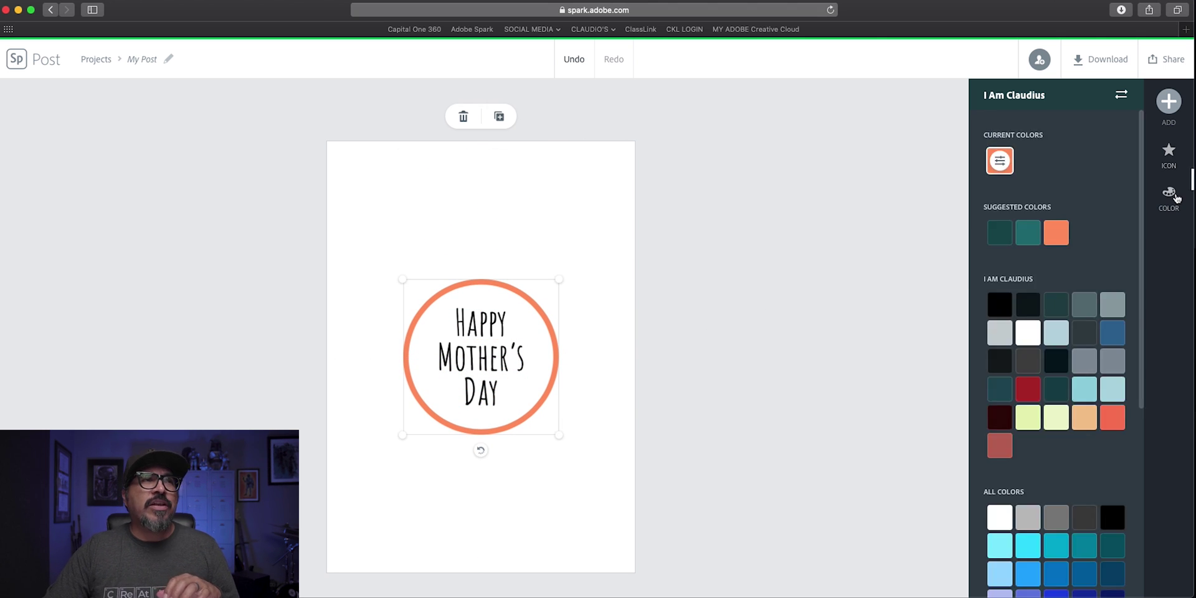
pyautogui.scroll(-5, 1065, 335)
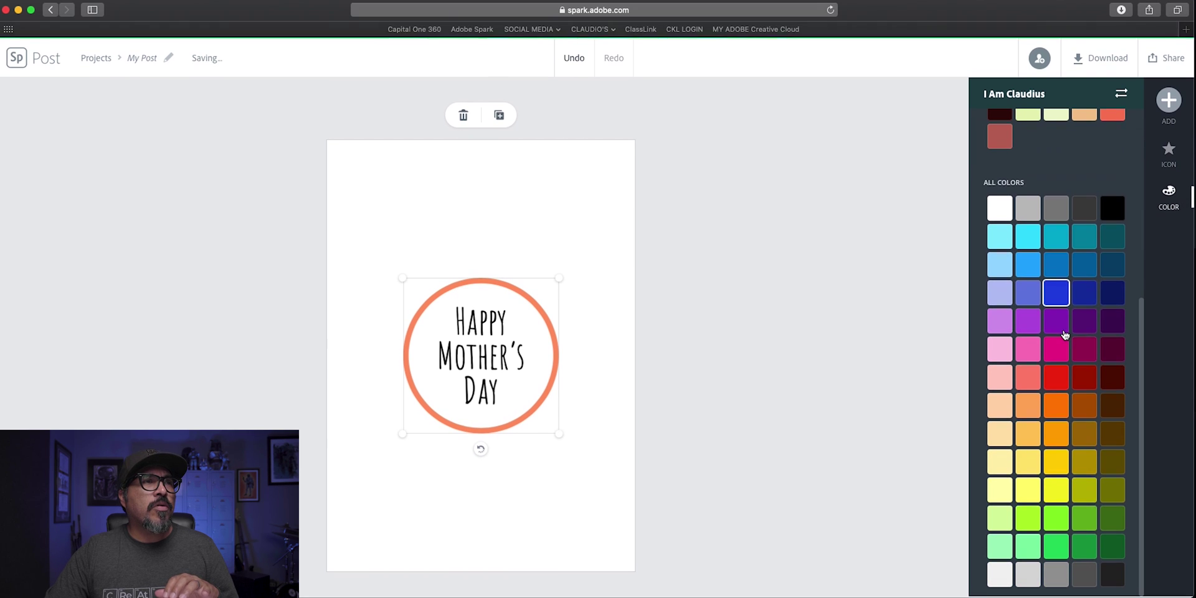
pyautogui.click(1055, 326)
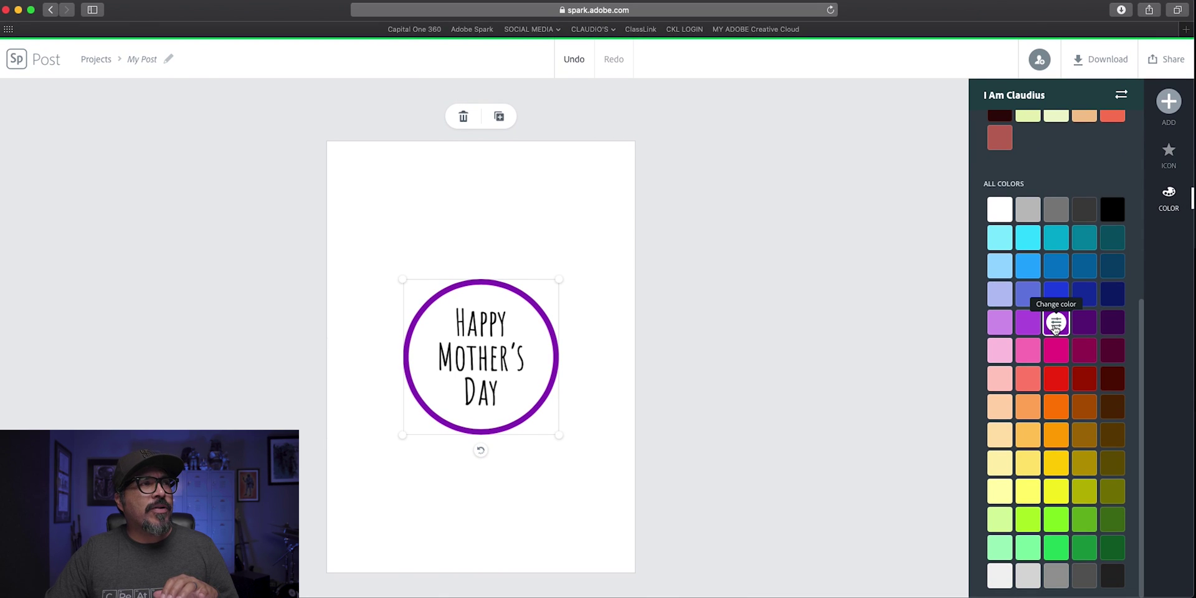
pyautogui.click(801, 368)
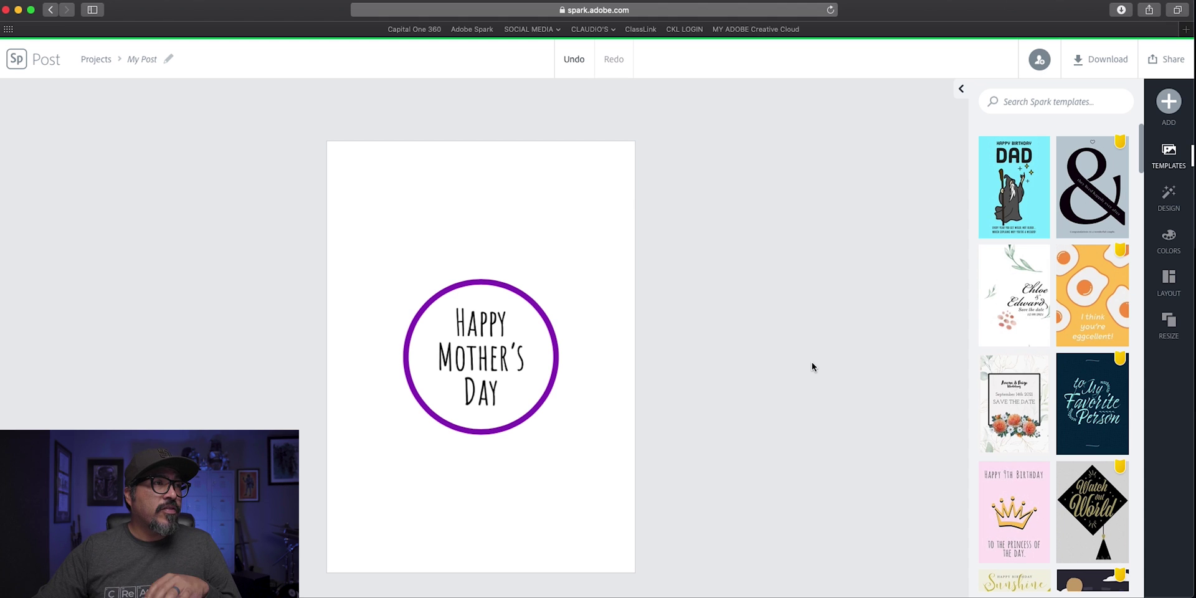
# - Replace the 'circle' icon search with 'heart' and browse the heart results
pyautogui.click(1169, 101)
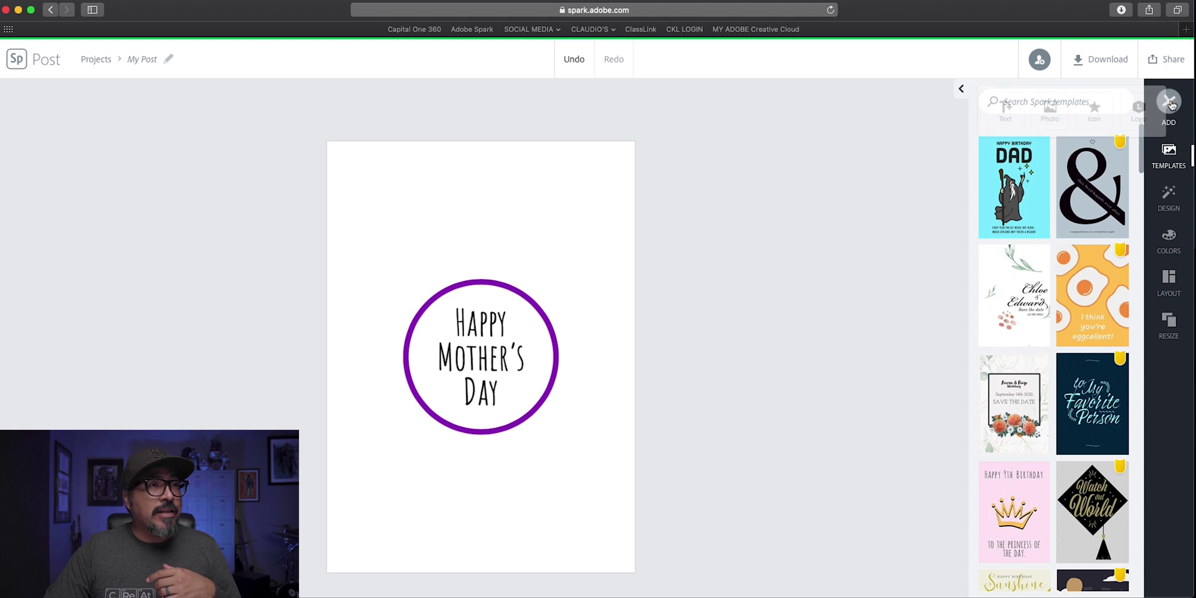
pyautogui.click(1083, 119)
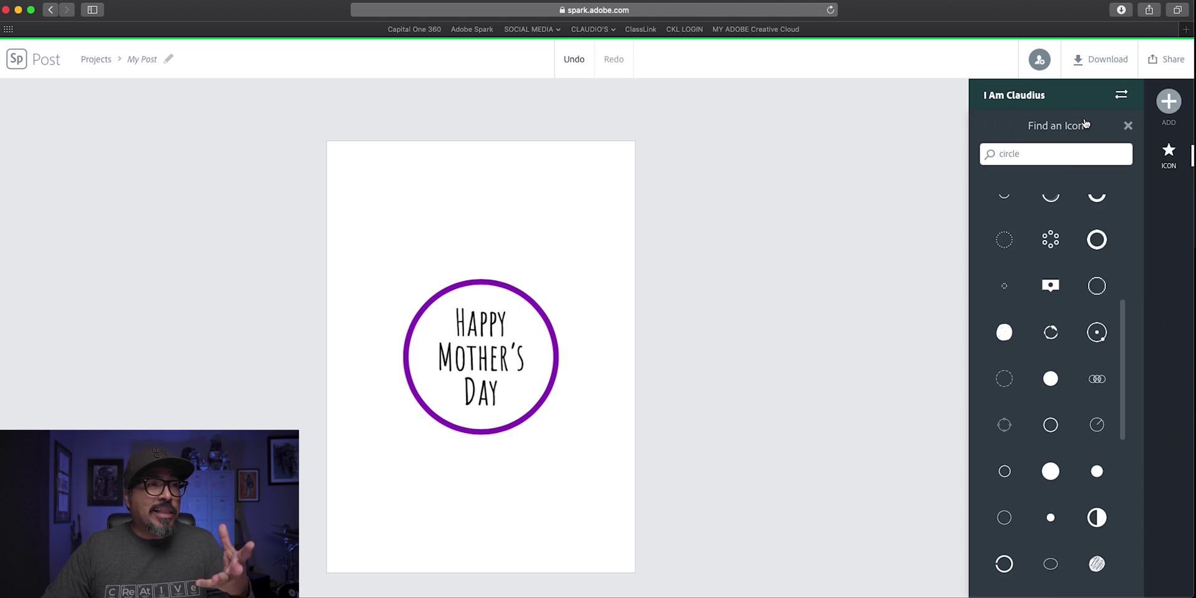
pyautogui.moveTo(1059, 159); pyautogui.dragTo(995, 154)
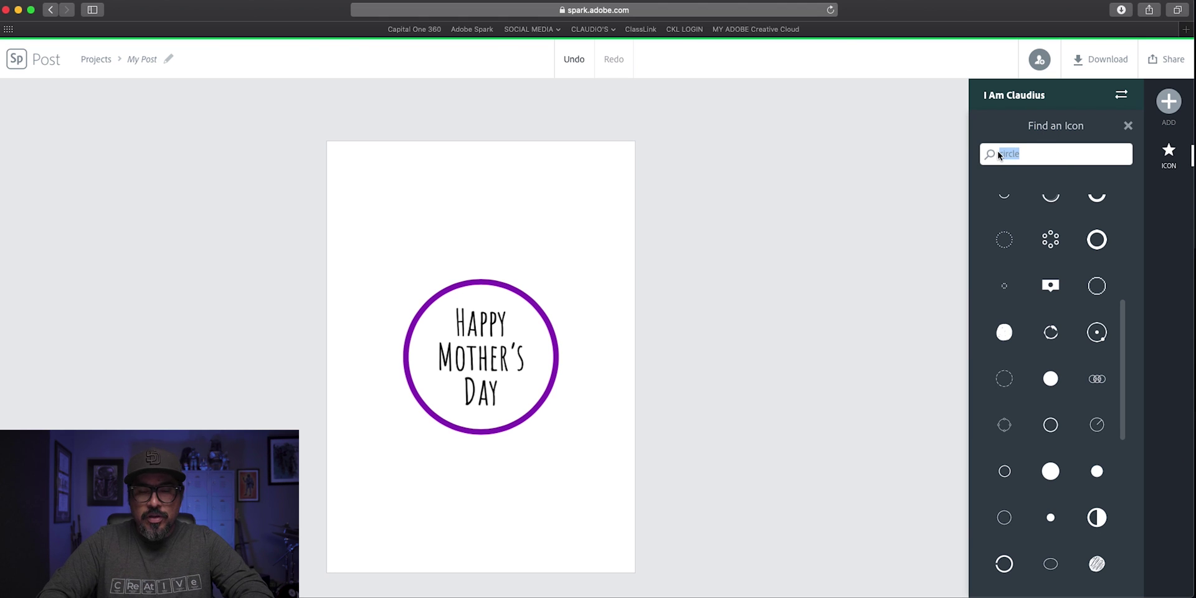
pyautogui.write('heart')
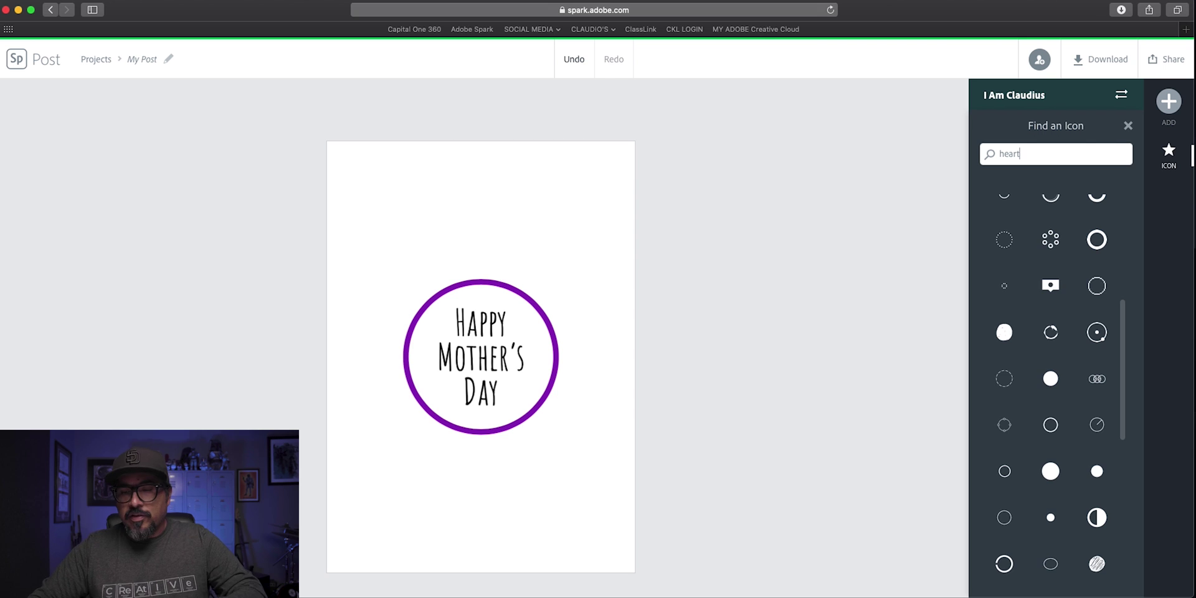
pyautogui.press('Return')
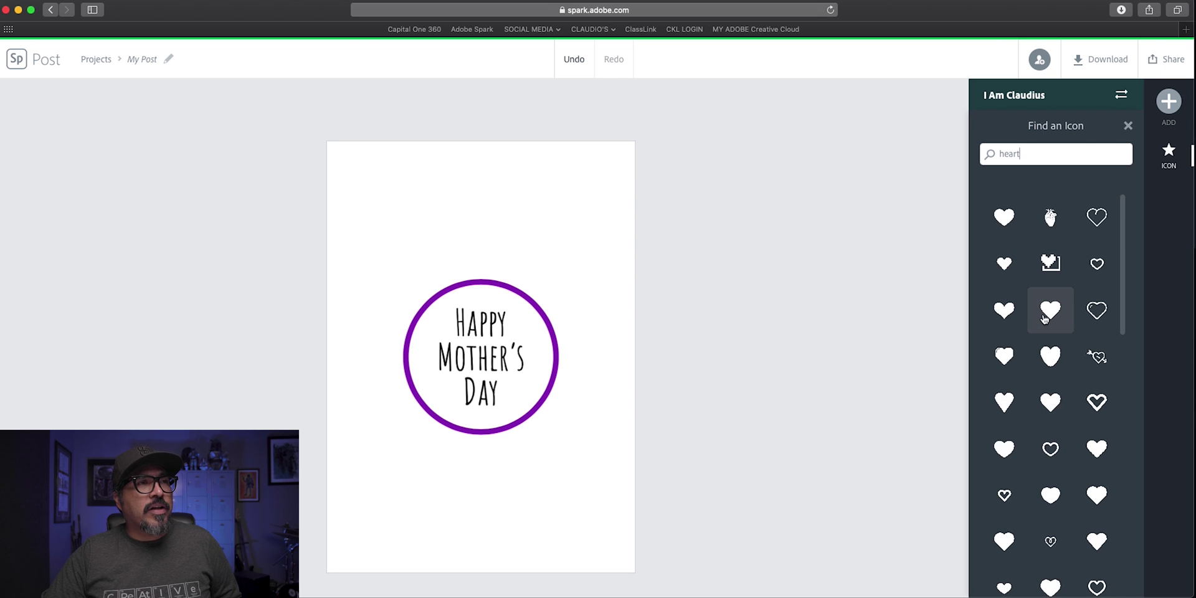
pyautogui.scroll(-5, 1045, 319)
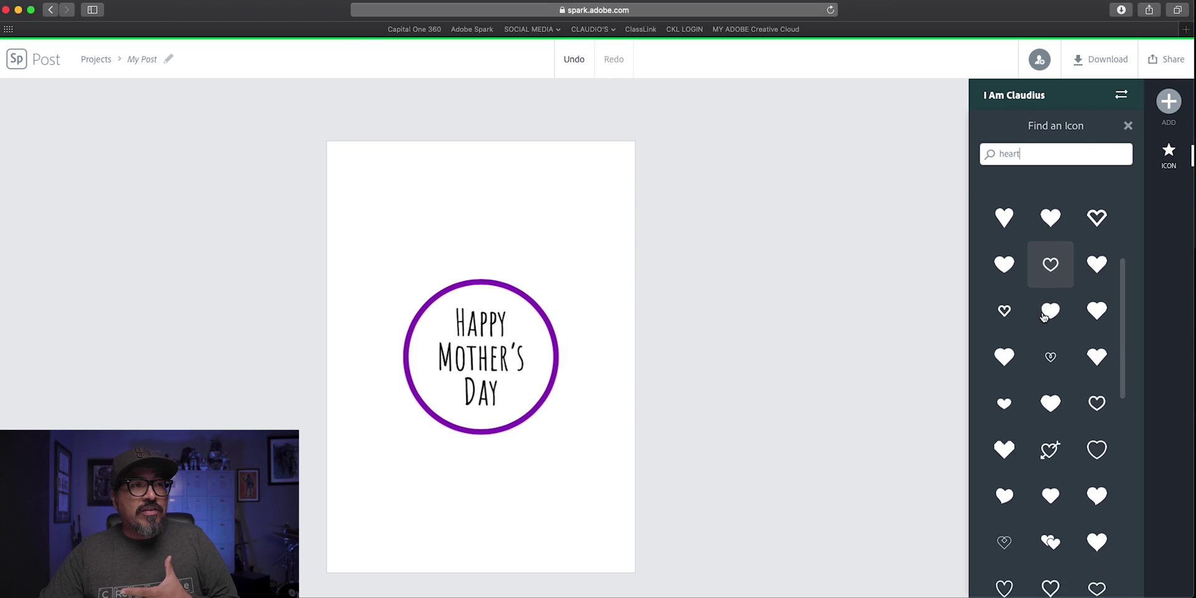
pyautogui.scroll(-4, 1045, 318)
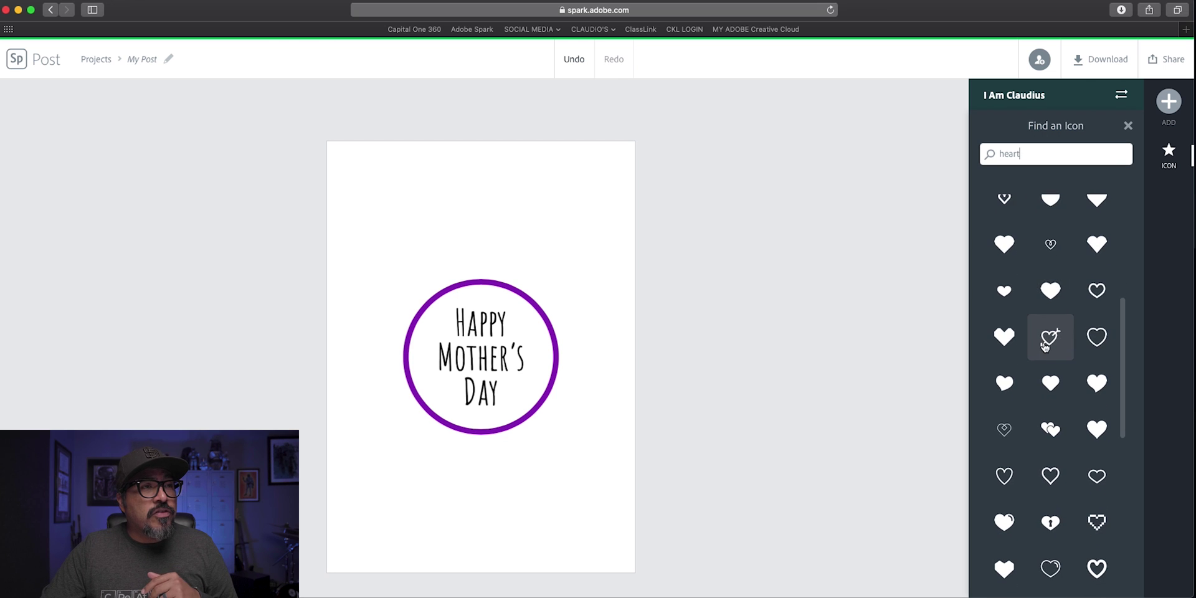
pyautogui.scroll(-4, 1045, 347)
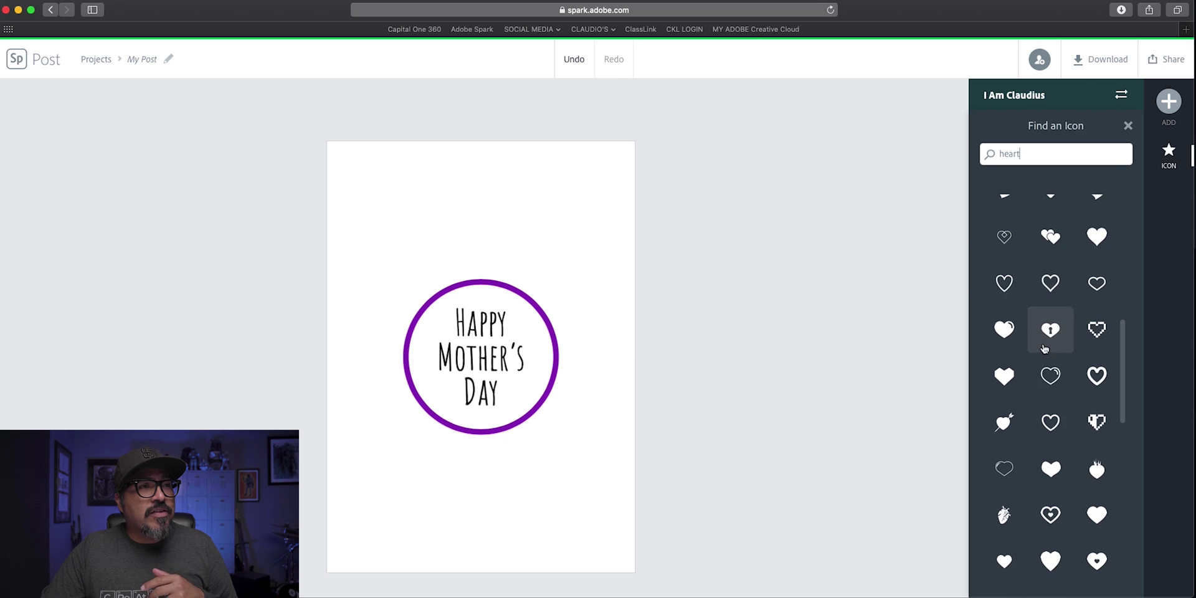
pyautogui.scroll(-3, 1053, 361)
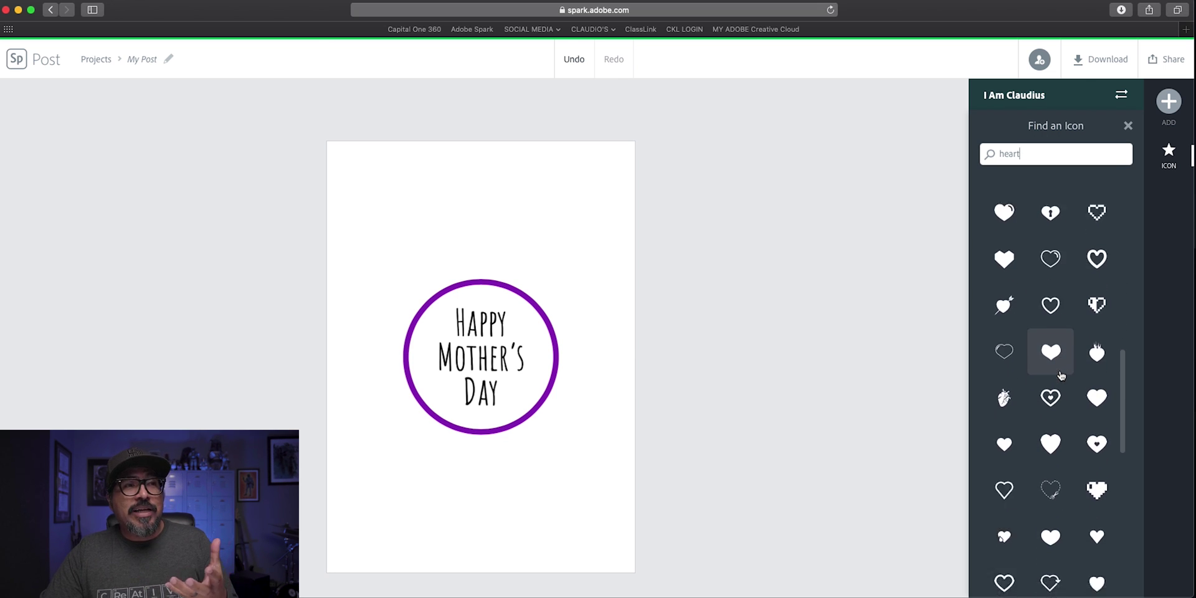
pyautogui.scroll(-2, 1062, 374)
pyautogui.scroll(-4, 1062, 374)
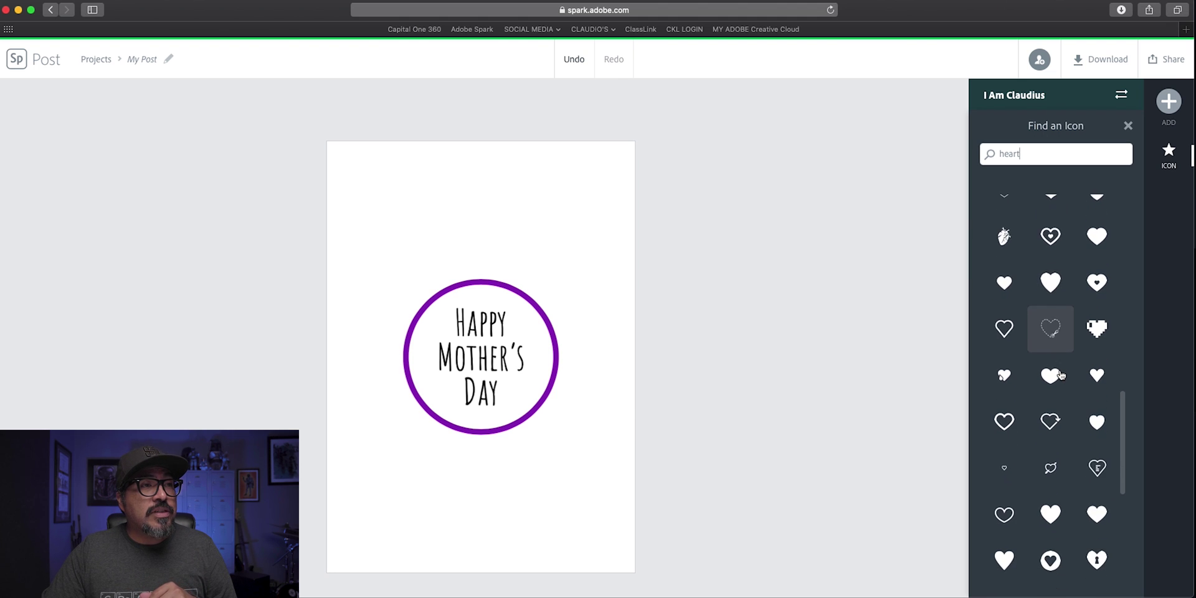
pyautogui.scroll(2, 1061, 374)
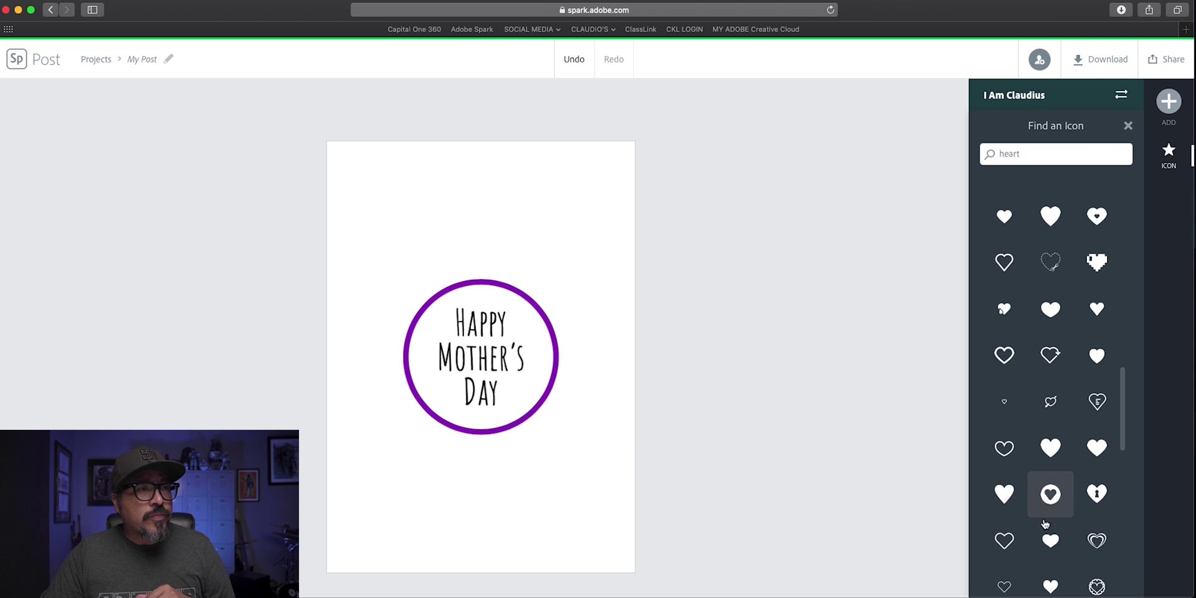
# - Add a small solid heart at the top-left and duplicate it into a row of three
pyautogui.click(1047, 548)
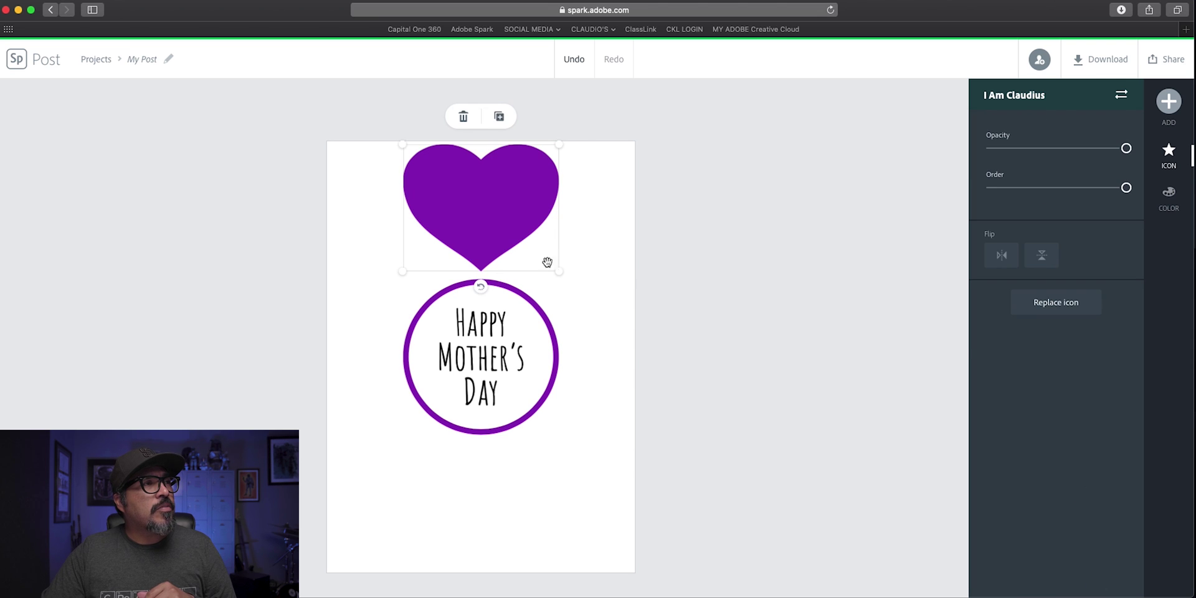
pyautogui.moveTo(547, 263); pyautogui.dragTo(412, 247)
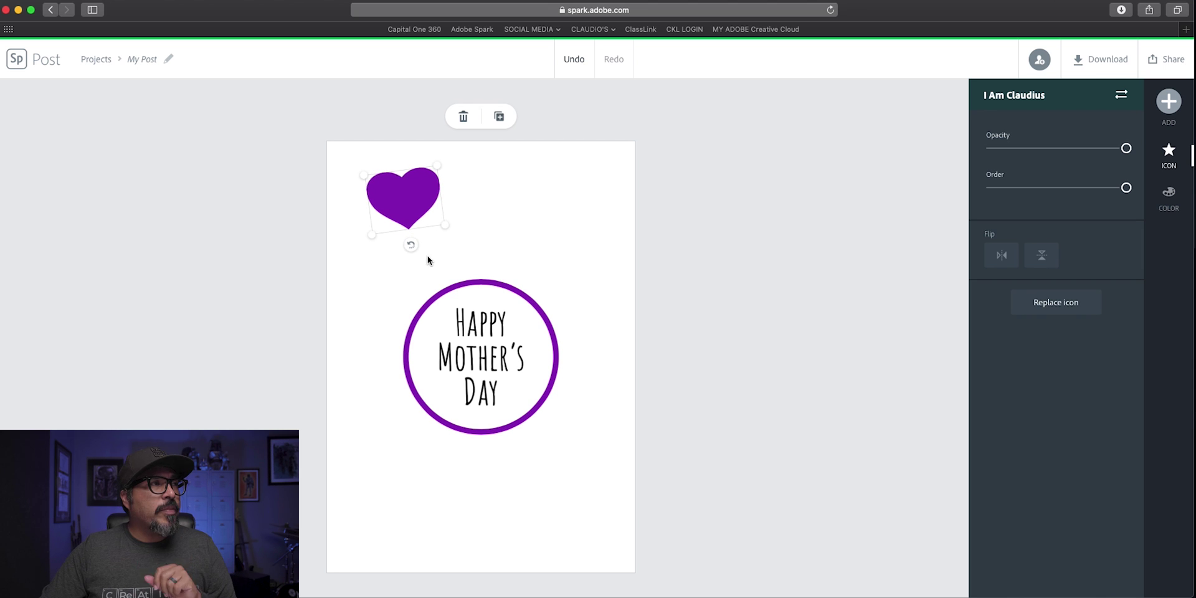
pyautogui.moveTo(414, 212); pyautogui.dragTo(479, 248)
pyautogui.click(500, 118)
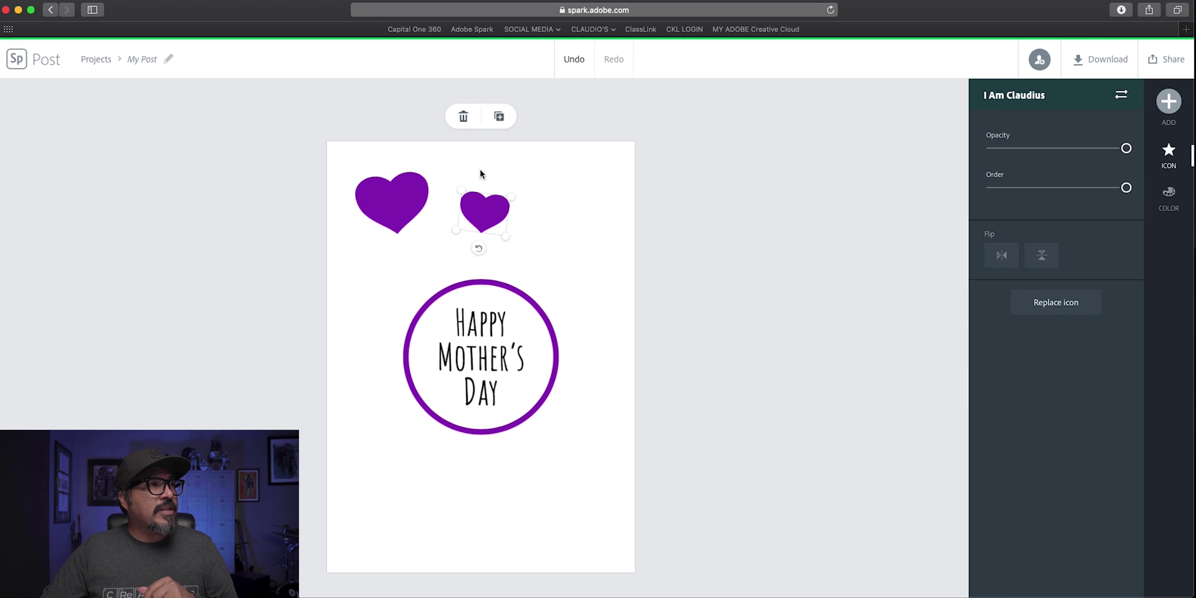
pyautogui.click(499, 117)
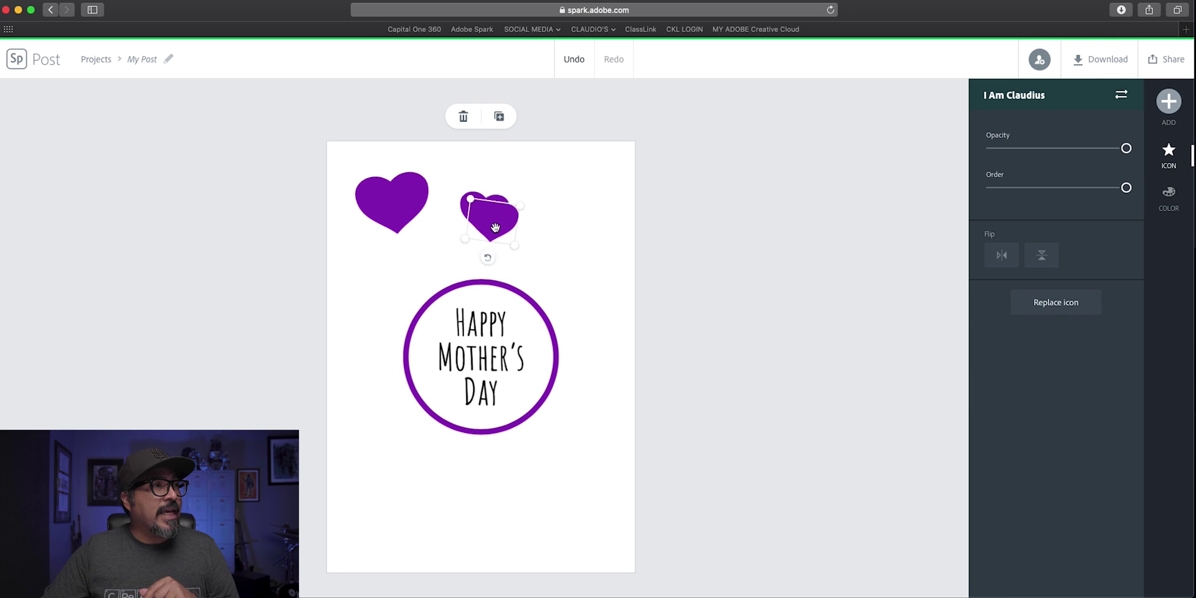
pyautogui.moveTo(495, 228); pyautogui.dragTo(536, 224)
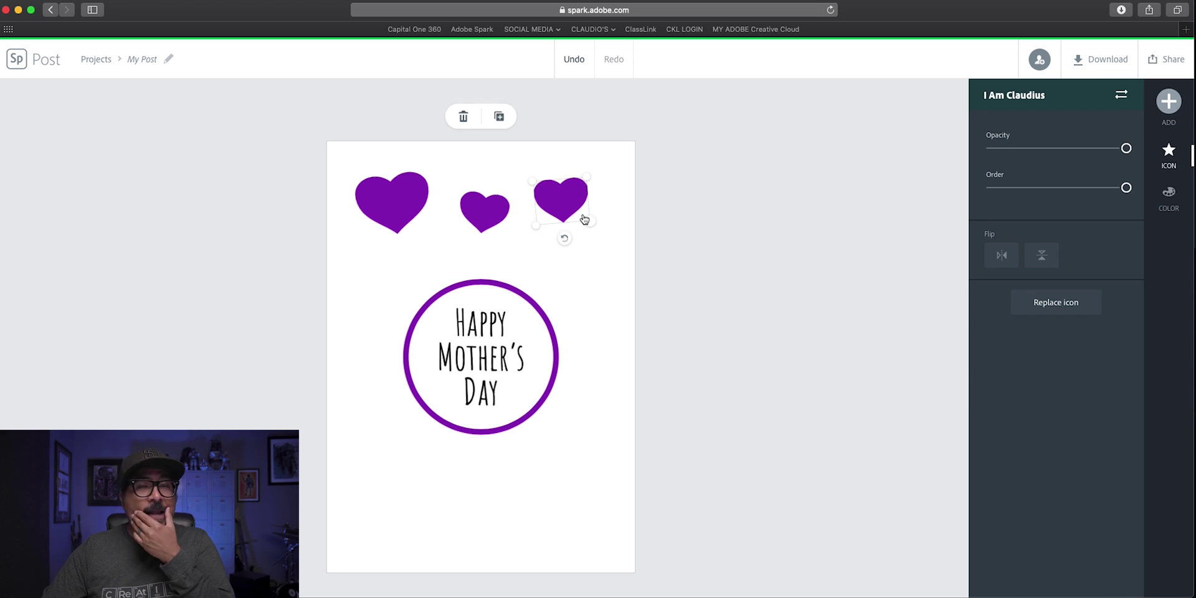
# - Recolour the right heart magenta and the middle heart a deeper blue
pyautogui.click(1177, 200)
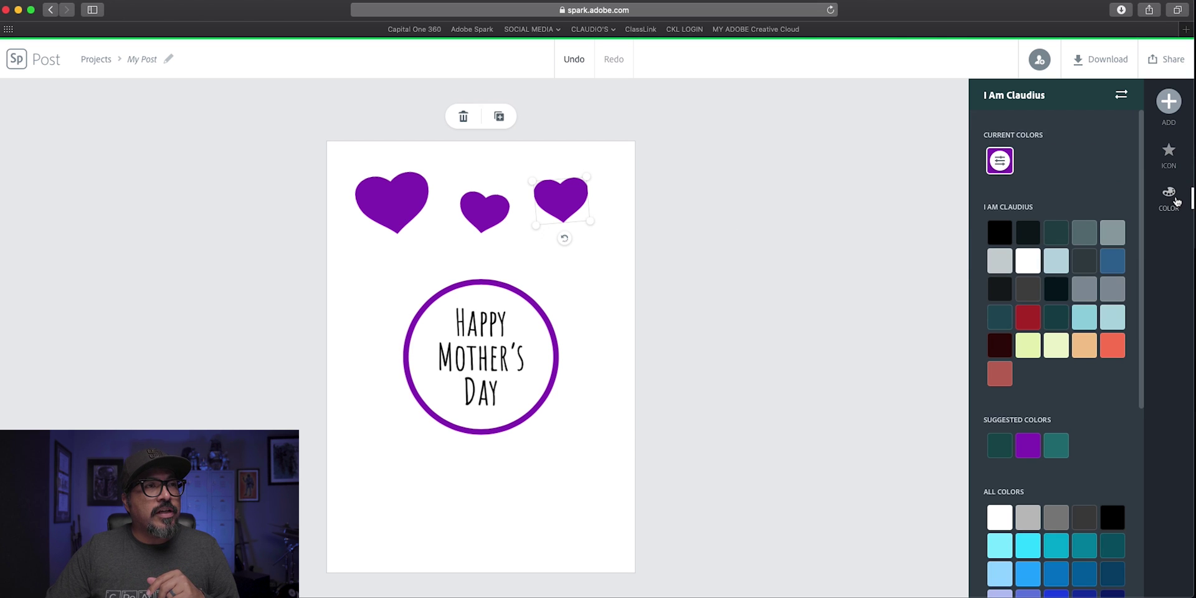
pyautogui.scroll(-5, 1100, 373)
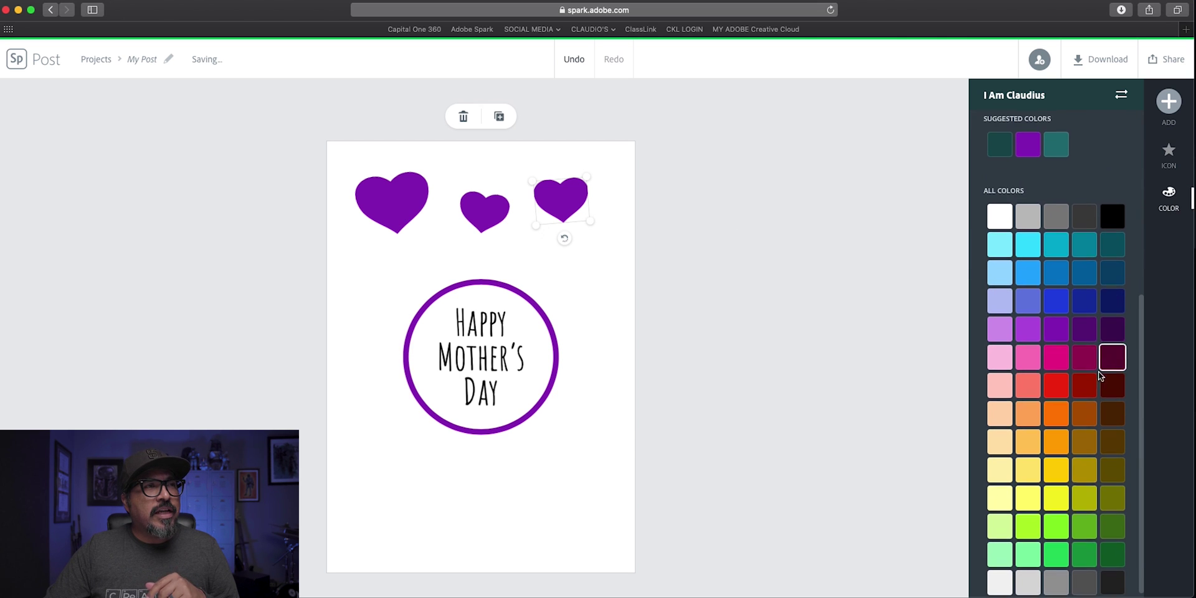
pyautogui.click(1029, 360)
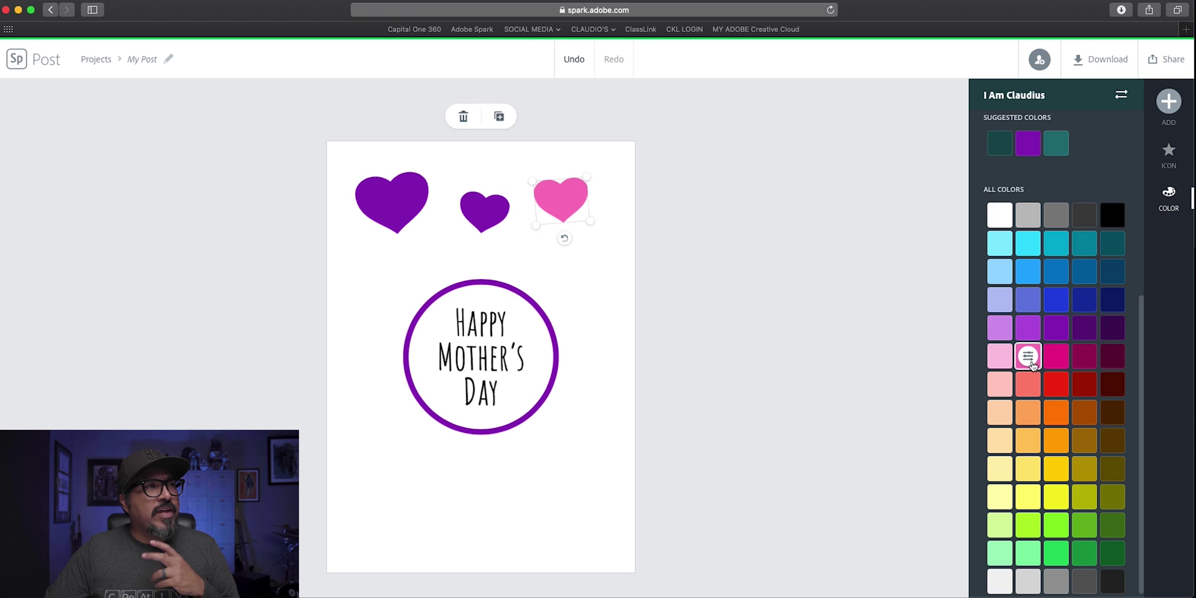
pyautogui.click(1056, 357)
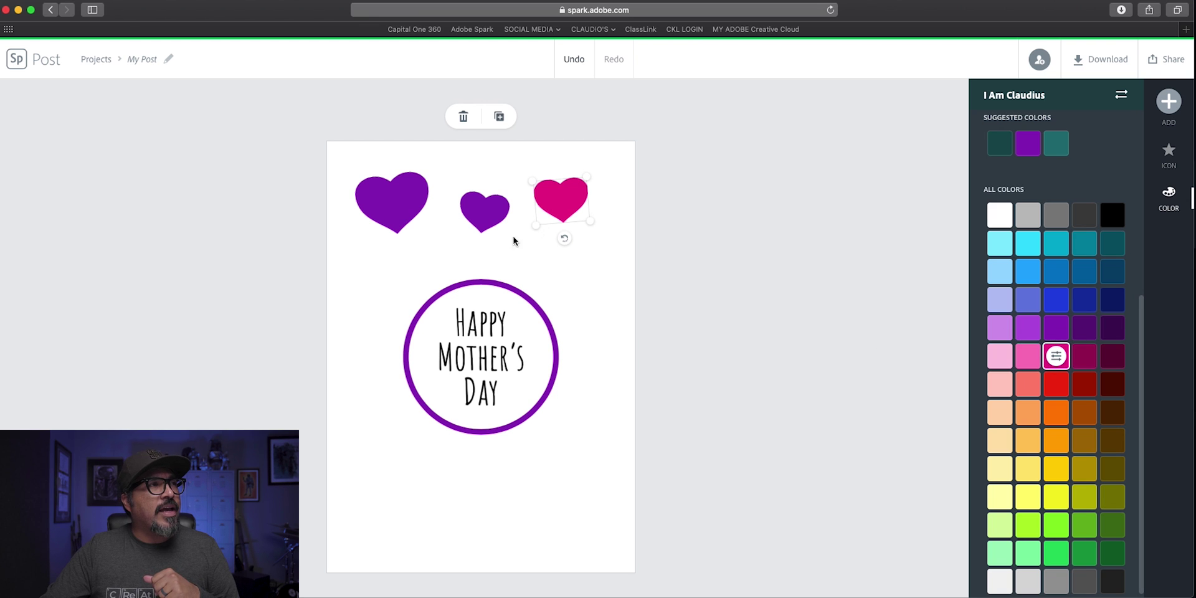
pyautogui.click(488, 223)
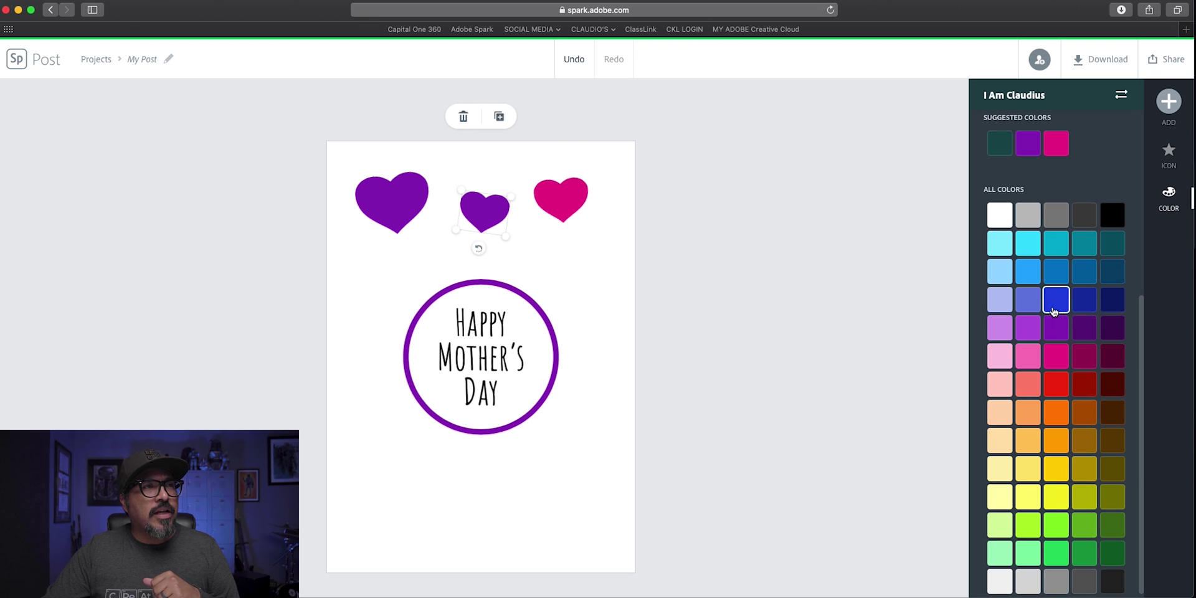
pyautogui.click(1028, 301)
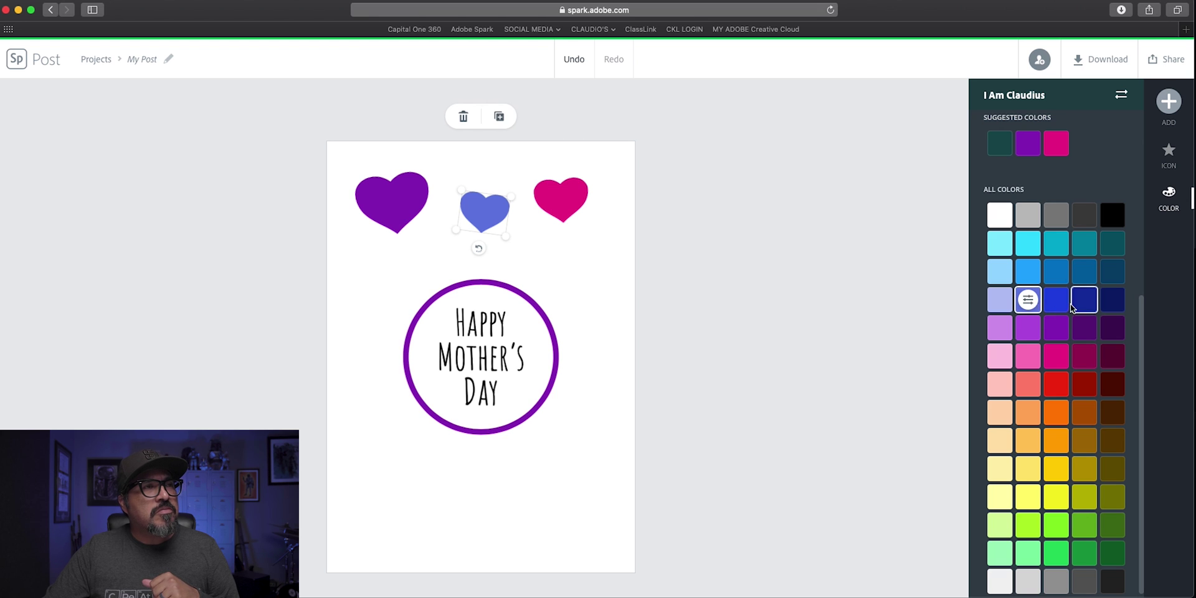
pyautogui.click(1057, 275)
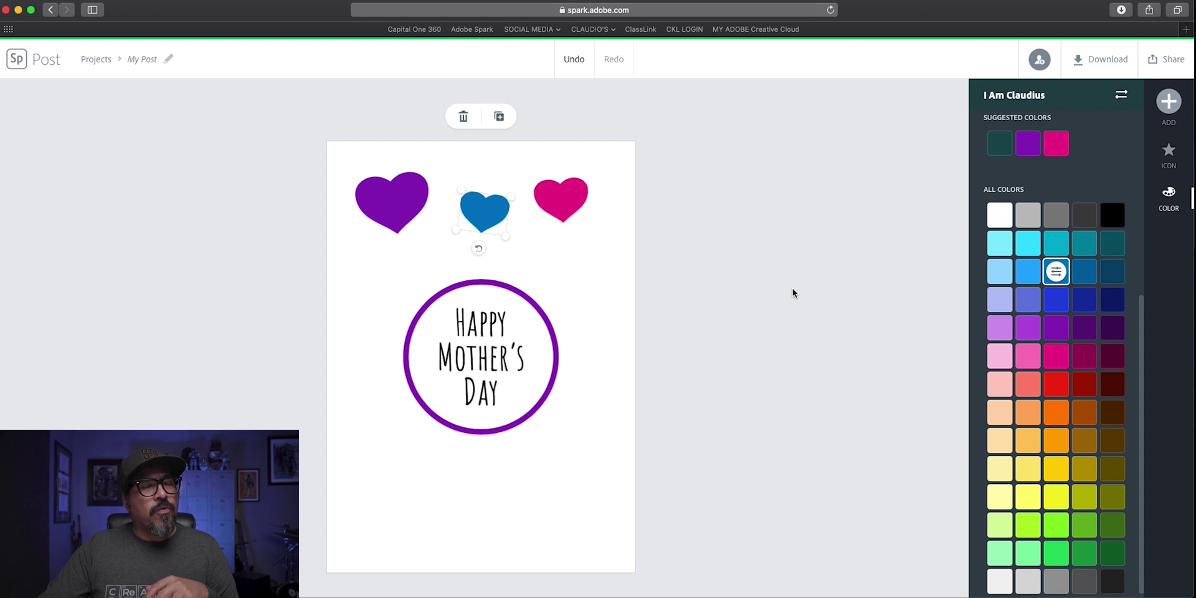
# - Duplicate the three top hearts and move the copies below the circle
pyautogui.click(623, 250)
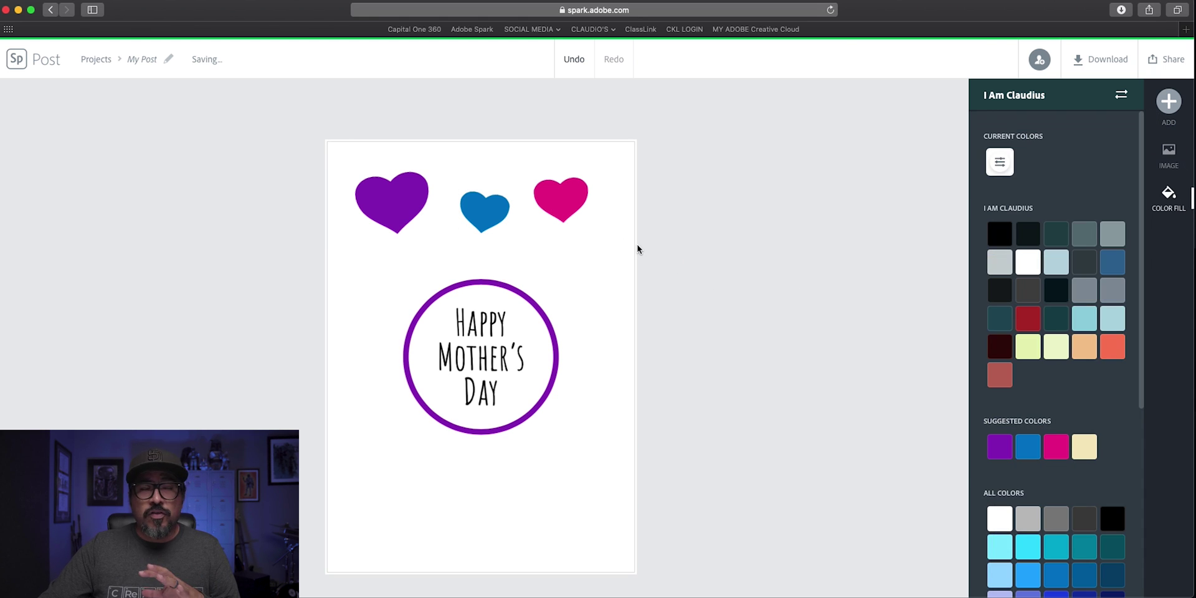
pyautogui.moveTo(636, 249); pyautogui.dragTo(345, 170)
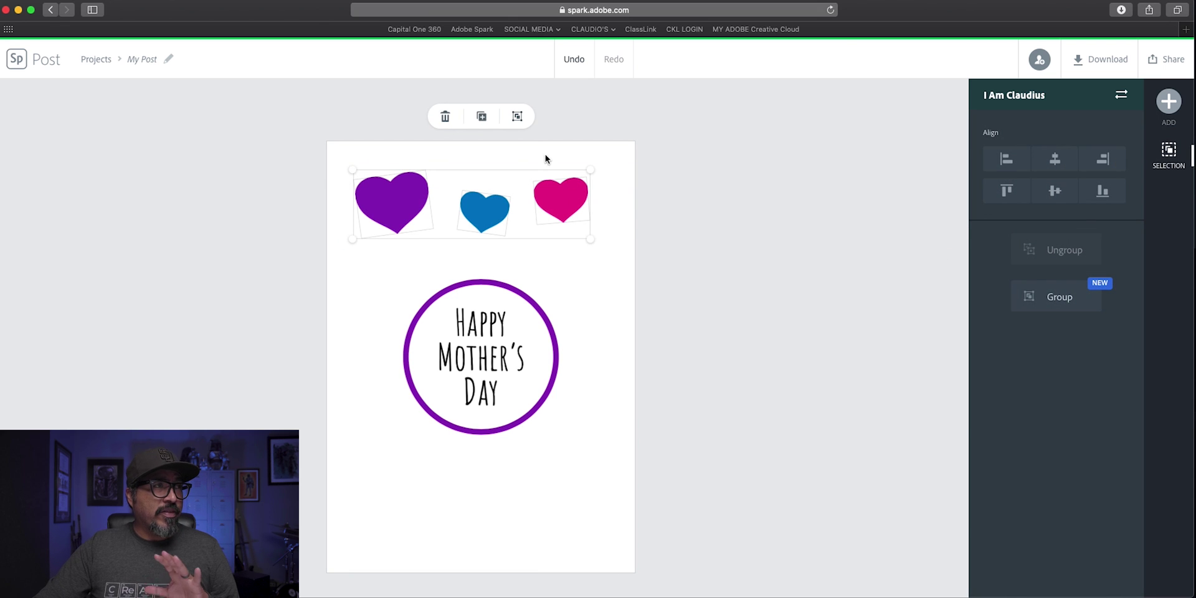
pyautogui.click(483, 117)
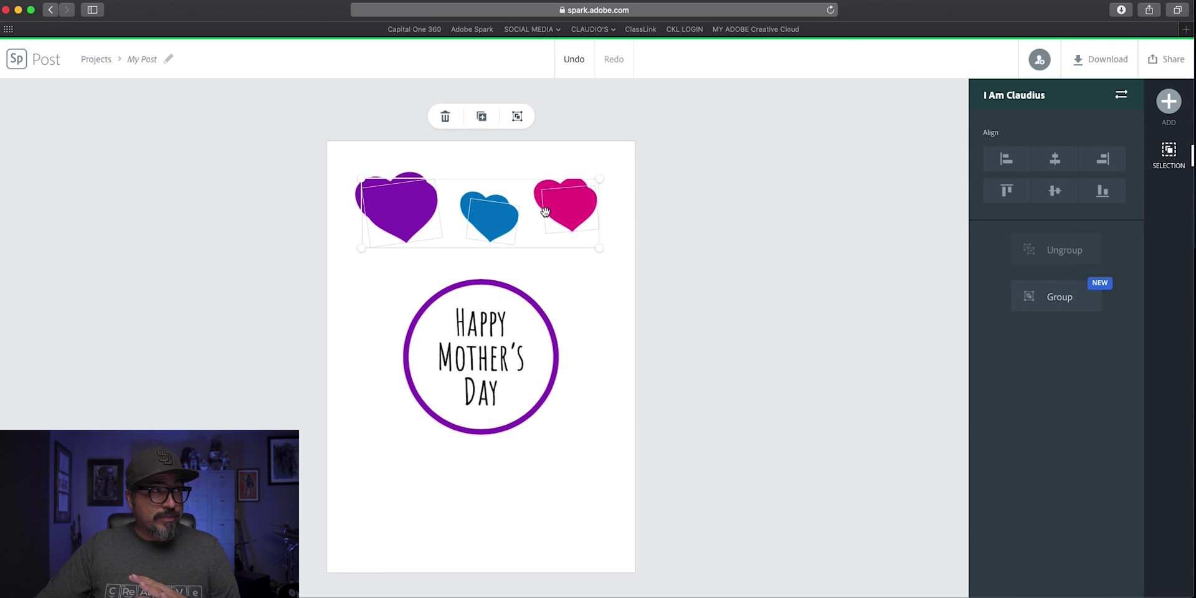
pyautogui.moveTo(547, 215); pyautogui.dragTo(548, 498)
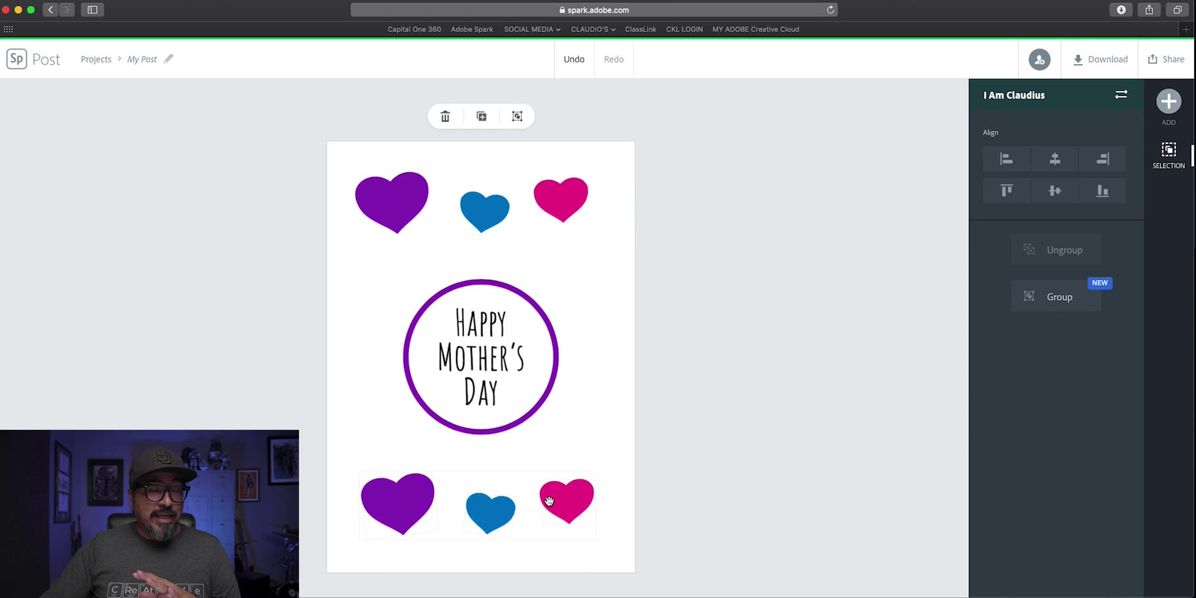
pyautogui.click(648, 460)
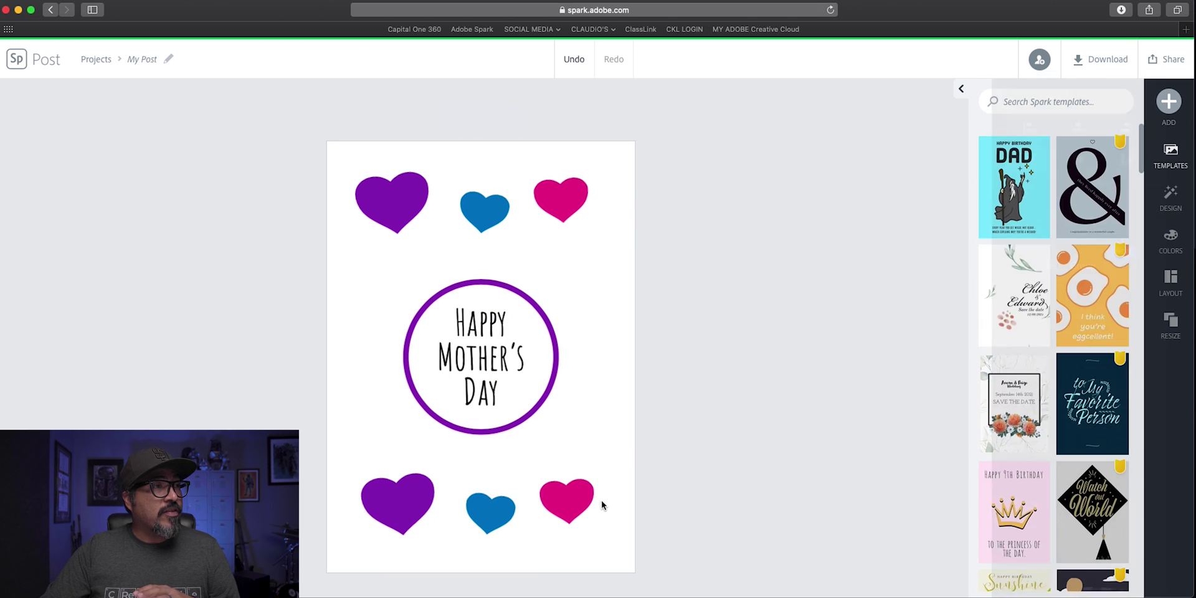
# - Spread the pink, blue and purple copies around the circle, then duplicate the top hearts again
pyautogui.moveTo(565, 502); pyautogui.dragTo(370, 426)
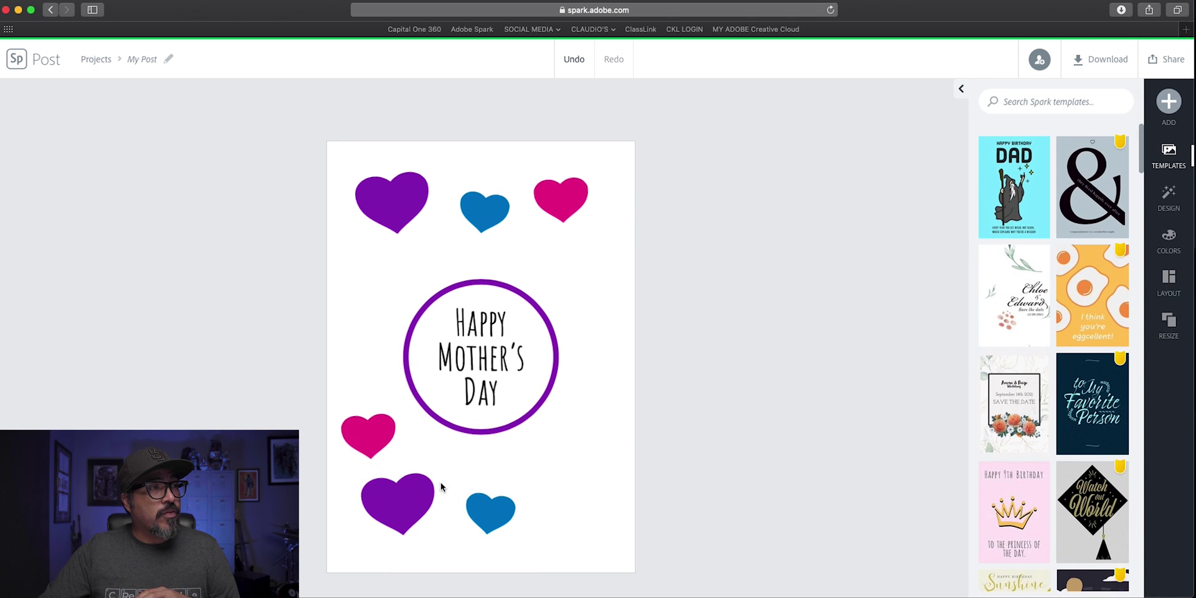
pyautogui.moveTo(514, 478); pyautogui.dragTo(579, 433)
pyautogui.moveTo(397, 511); pyautogui.dragTo(415, 512)
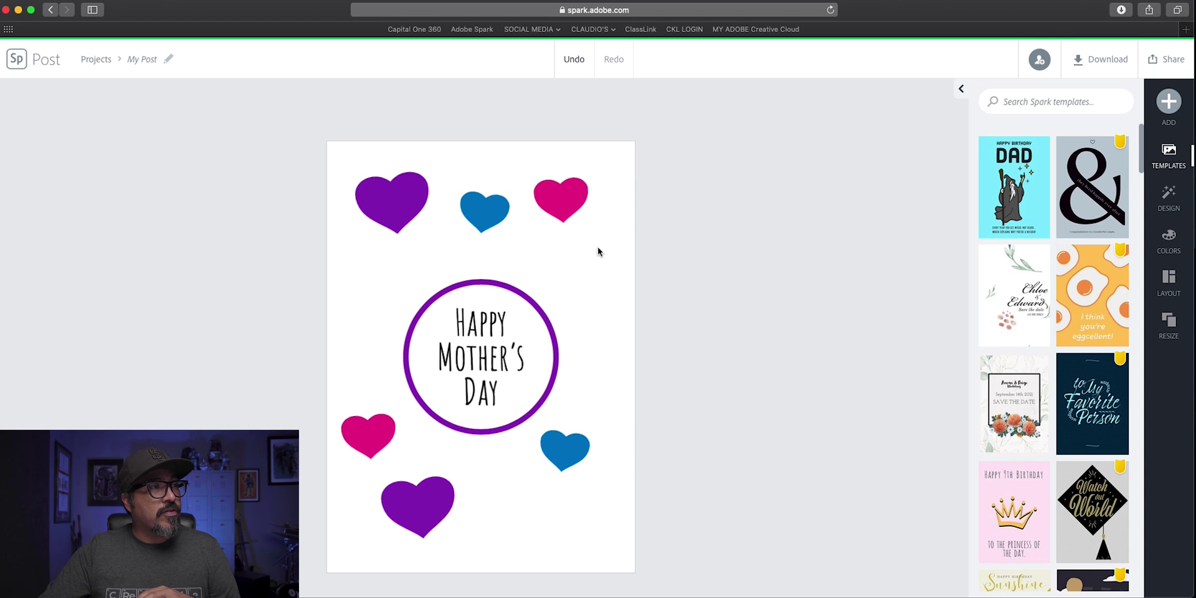
pyautogui.moveTo(665, 249); pyautogui.dragTo(309, 165)
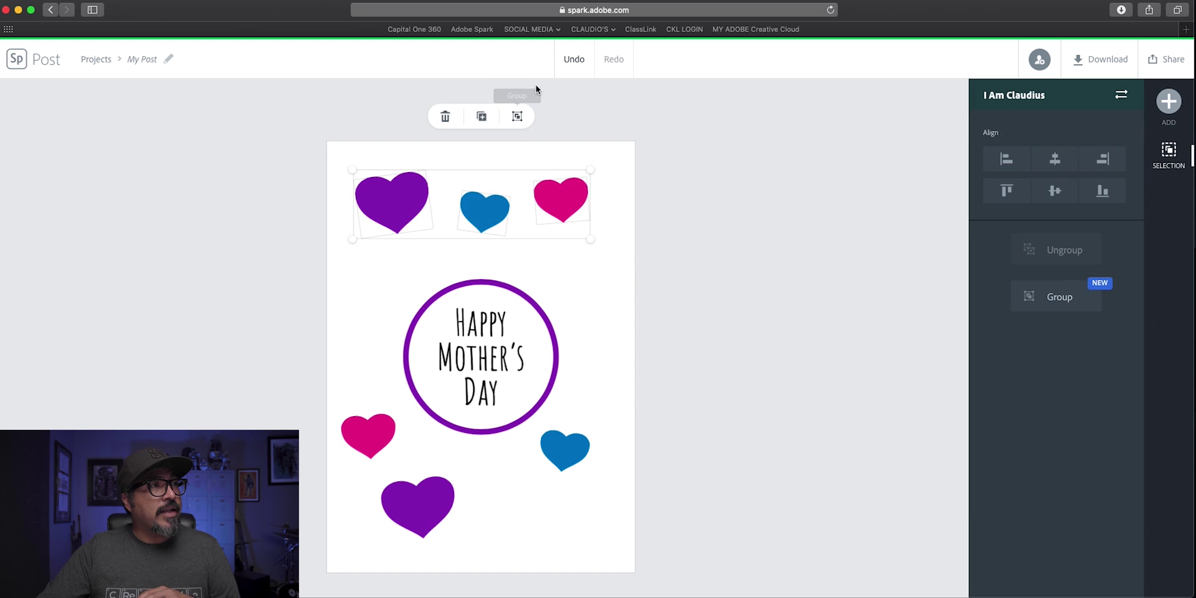
pyautogui.click(483, 117)
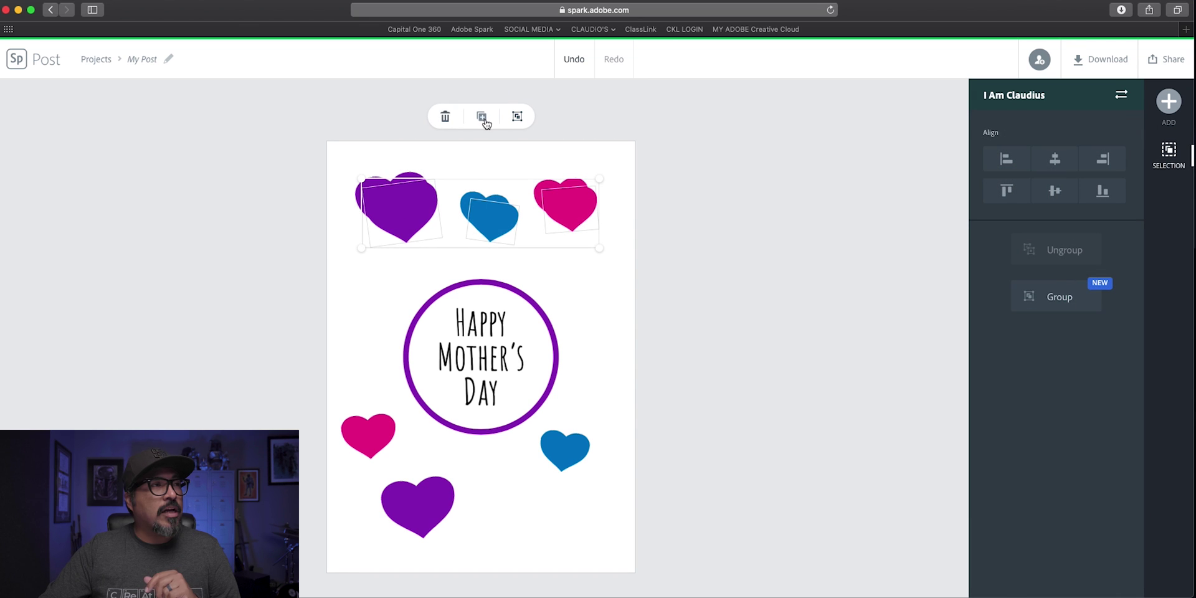
# - Distribute the new heart copies to the circle's left, right and the card's bottom corners
pyautogui.click(483, 118)
pyautogui.moveTo(497, 232); pyautogui.dragTo(455, 285)
pyautogui.moveTo(493, 222); pyautogui.dragTo(490, 538)
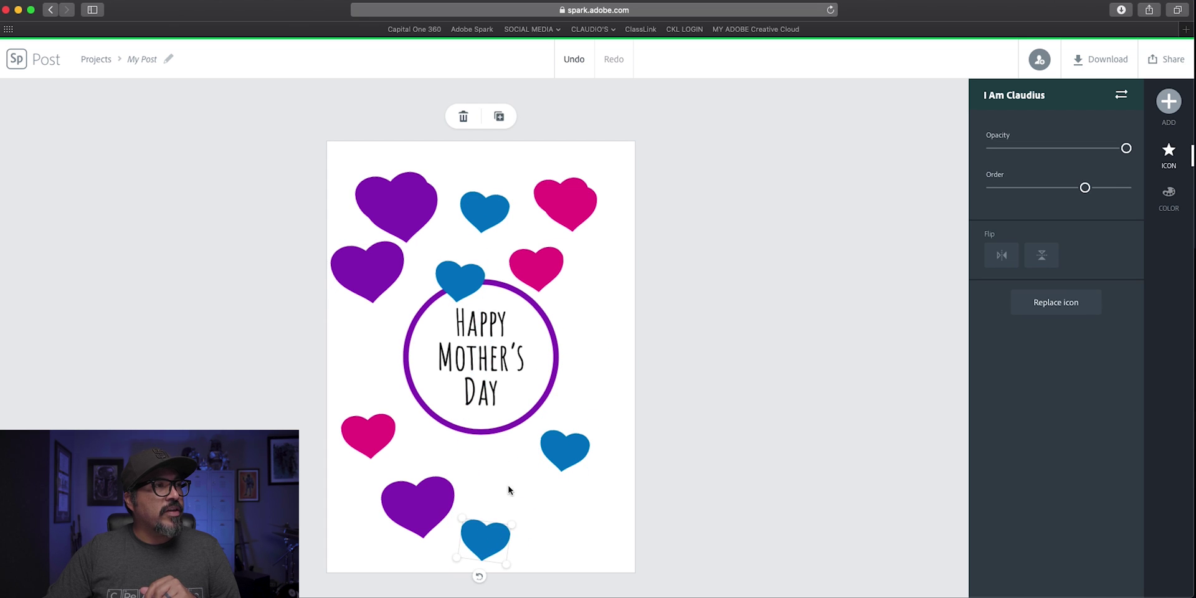
pyautogui.moveTo(469, 295); pyautogui.dragTo(378, 363)
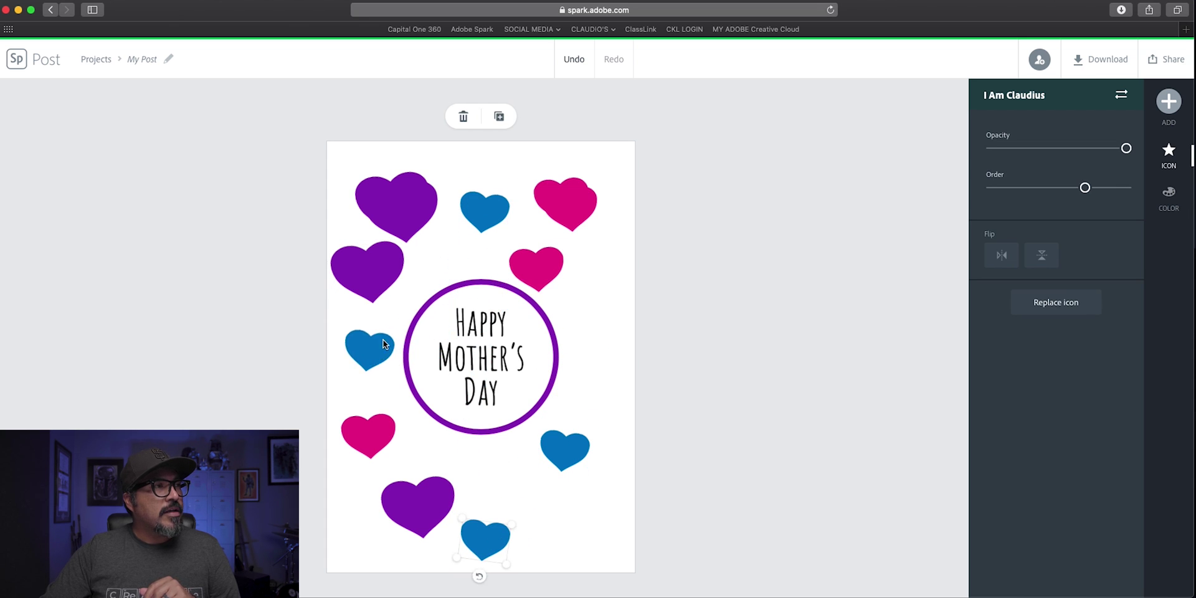
pyautogui.moveTo(389, 290); pyautogui.dragTo(576, 521)
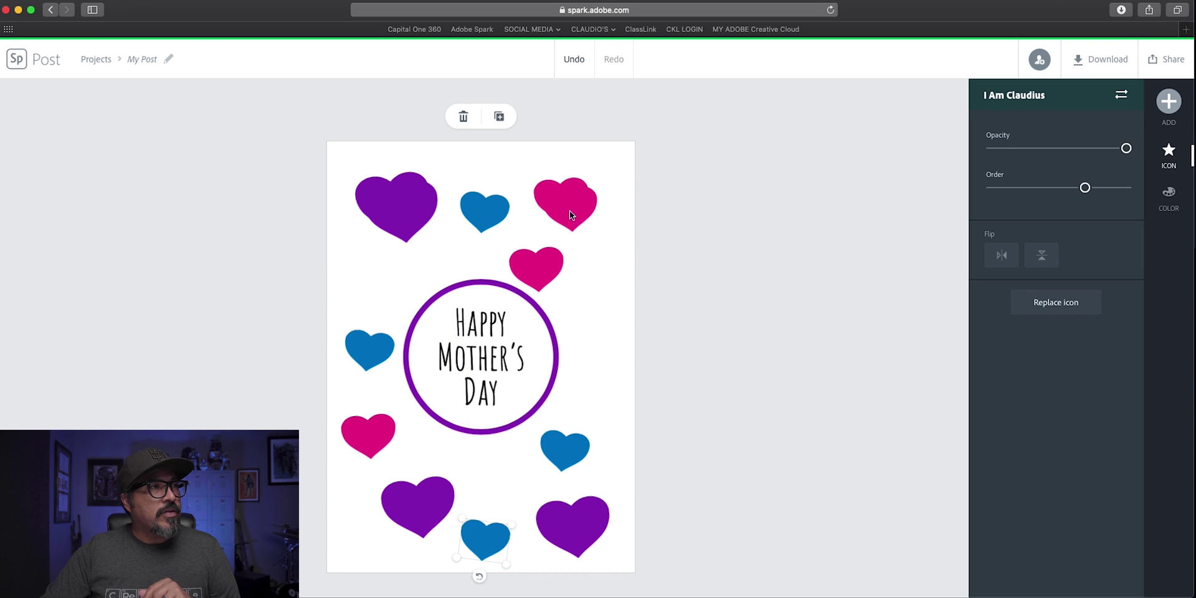
pyautogui.moveTo(570, 211); pyautogui.dragTo(375, 284)
pyautogui.moveTo(409, 214); pyautogui.dragTo(597, 309)
# - Respace the top hearts and add a pink heart copy below the circle's right side
pyautogui.moveTo(466, 211); pyautogui.dragTo(454, 241)
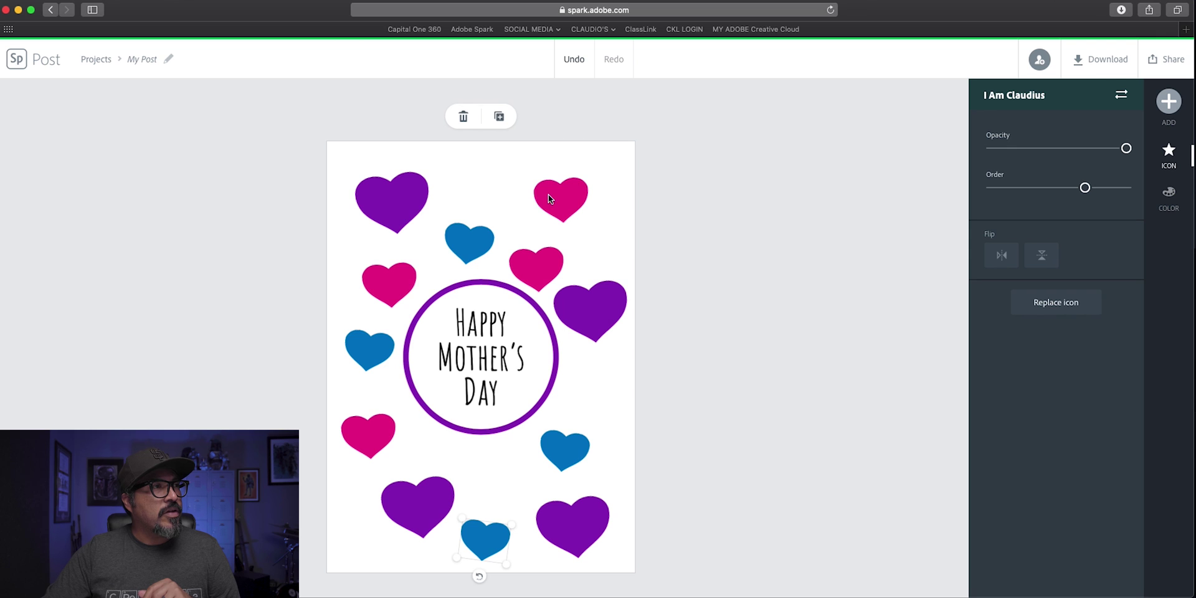
pyautogui.moveTo(549, 193); pyautogui.dragTo(495, 185)
pyautogui.moveTo(578, 300); pyautogui.dragTo(568, 216)
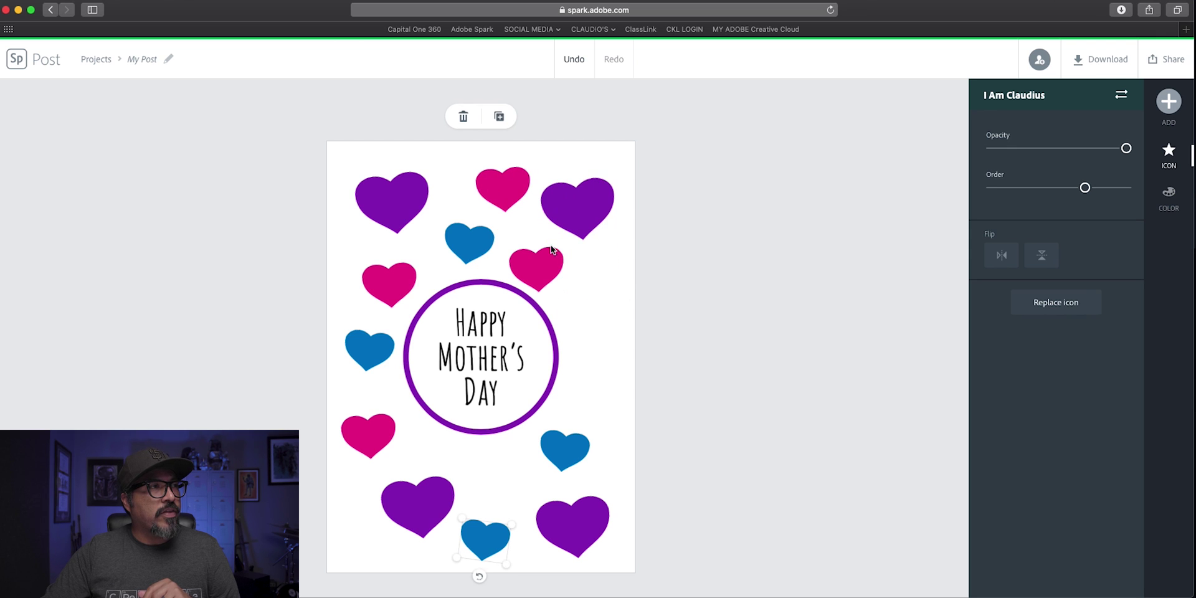
pyautogui.moveTo(493, 246); pyautogui.dragTo(498, 248)
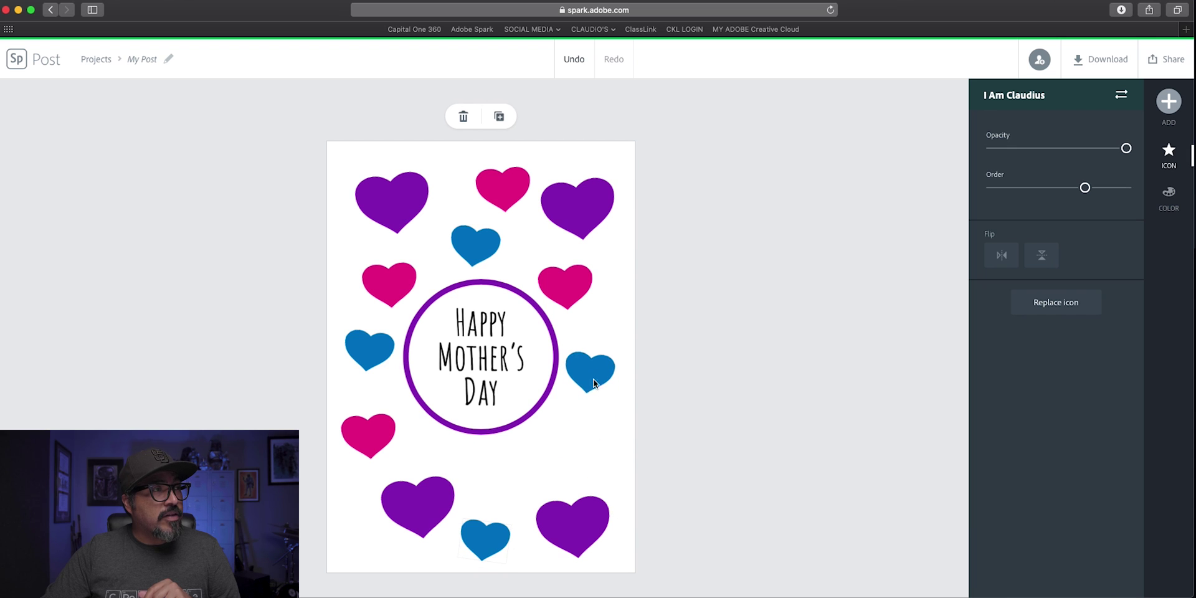
pyautogui.moveTo(494, 524); pyautogui.dragTo(496, 487)
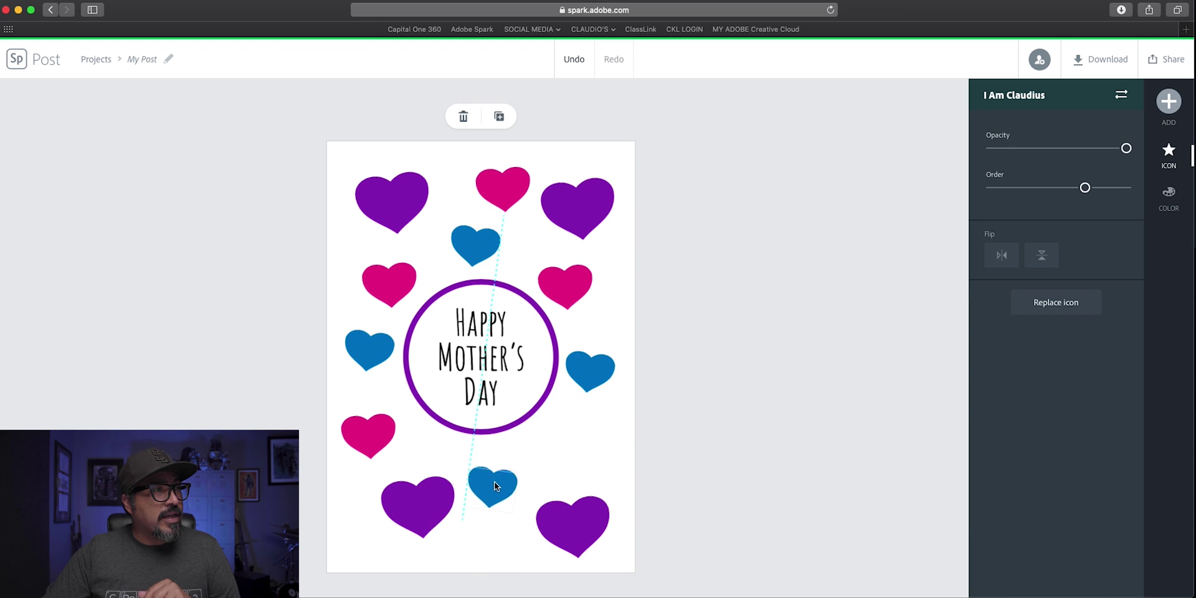
pyautogui.click(374, 453)
pyautogui.click(499, 117)
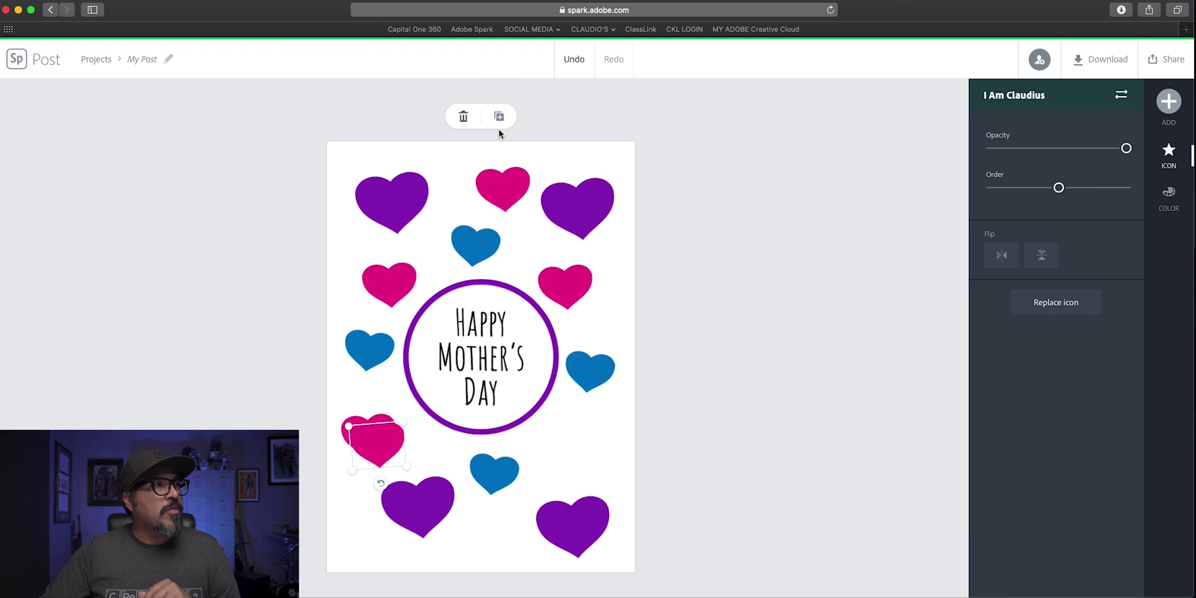
pyautogui.moveTo(377, 424); pyautogui.dragTo(576, 452)
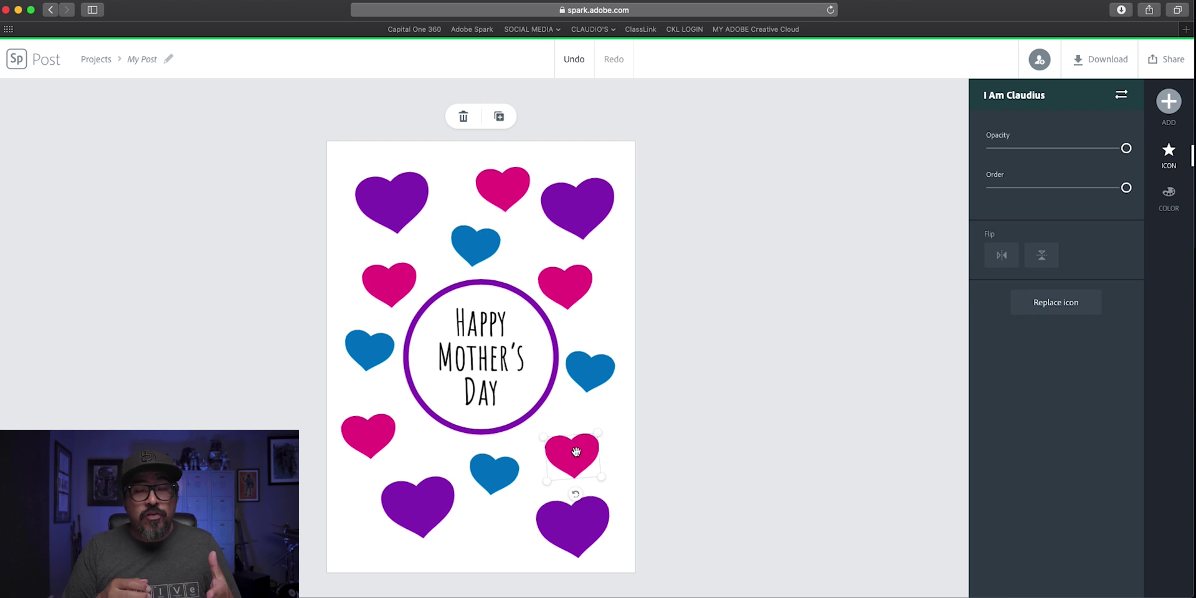
# - Download the card as a PNG with a Solid color background
pyautogui.click(1090, 67)
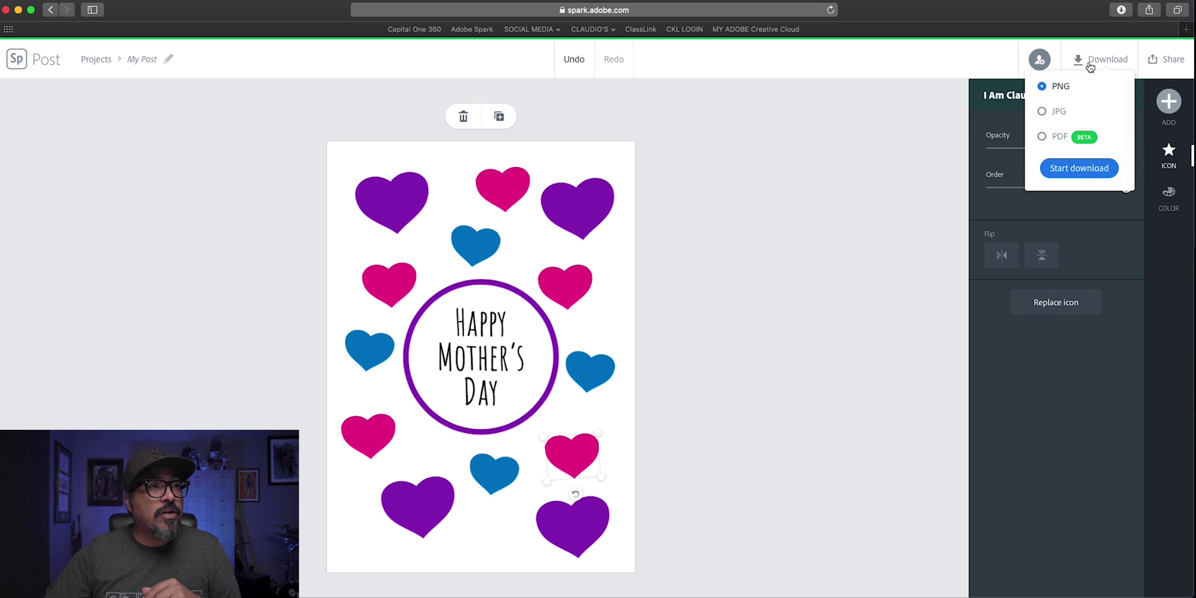
pyautogui.click(1085, 172)
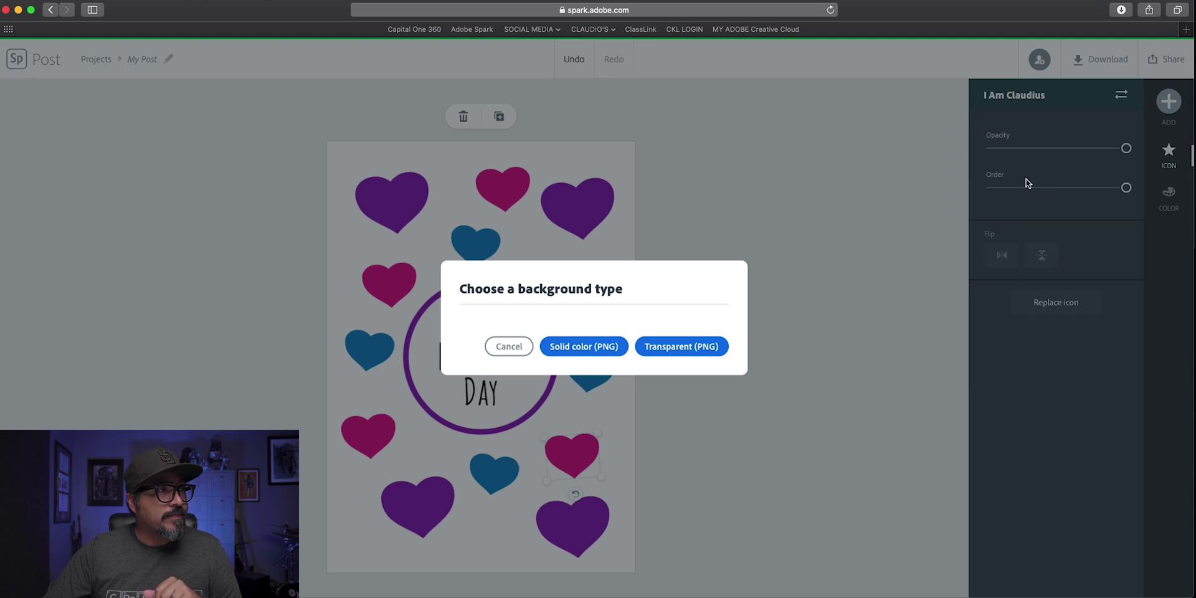
pyautogui.click(586, 348)
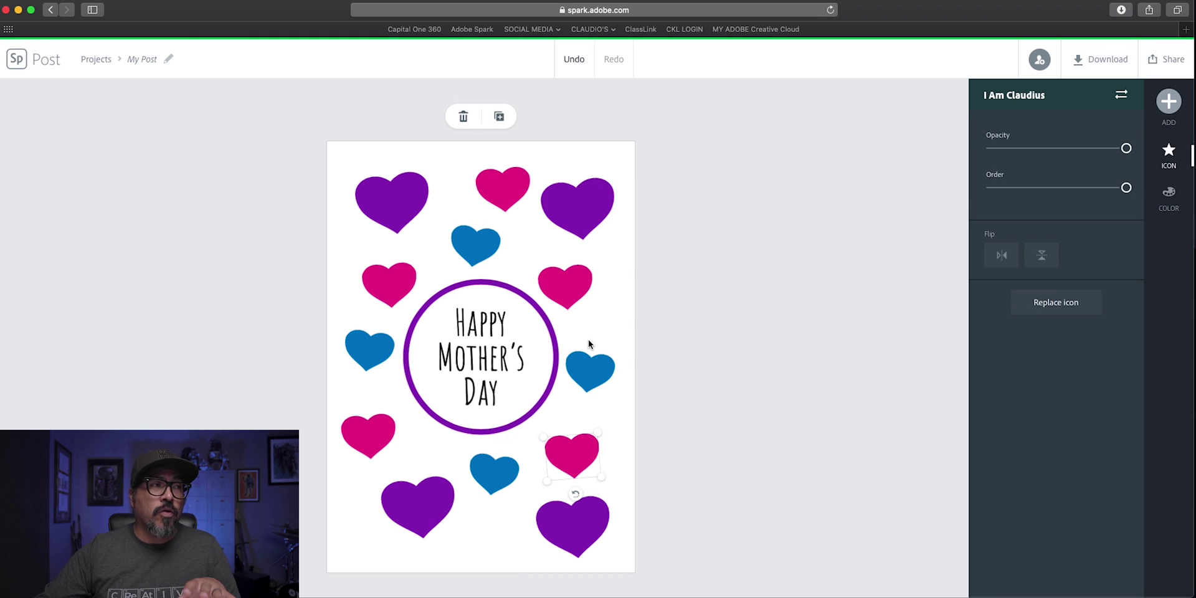